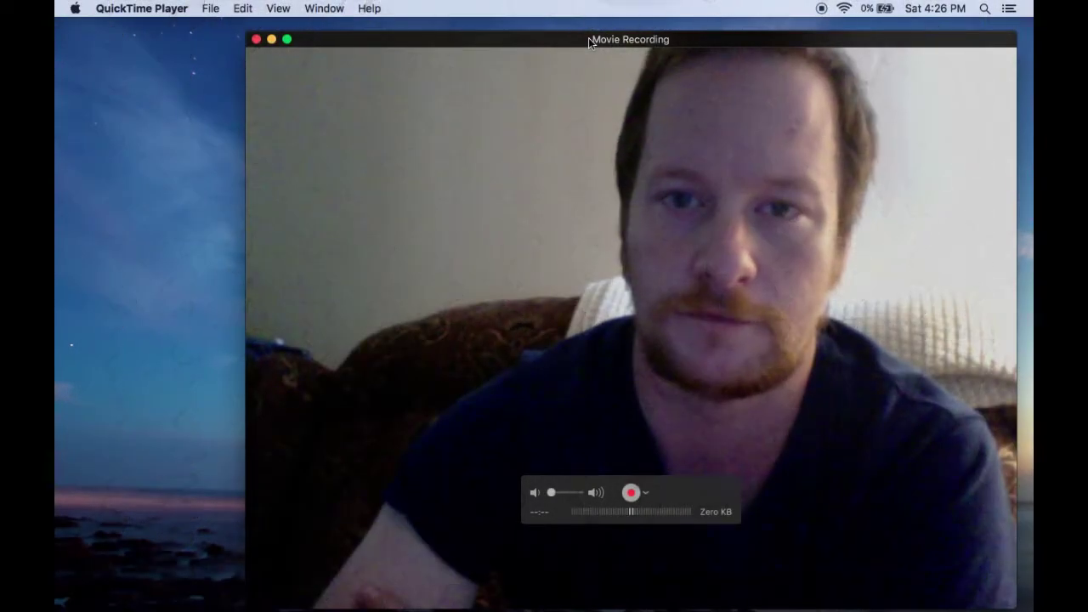
- Shrink the webcam preview window and place it in the top-right corner of the desktop
left_click_drag(589, 43, 517, 31)
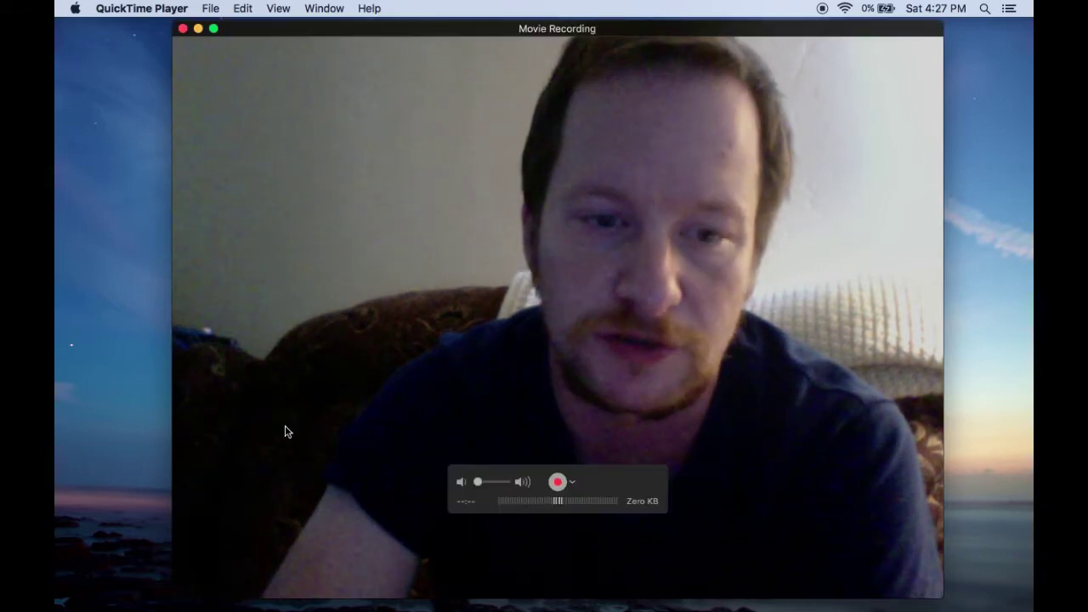
left_click_drag(178, 595, 547, 317)
left_click_drag(774, 44, 855, 42)
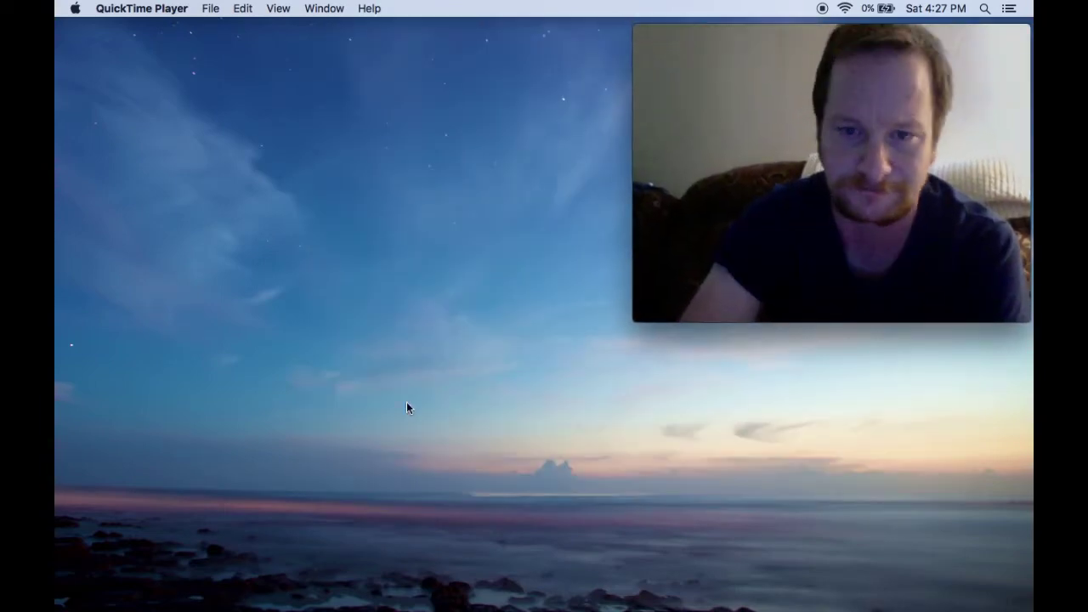
mouse_move(484, 608)
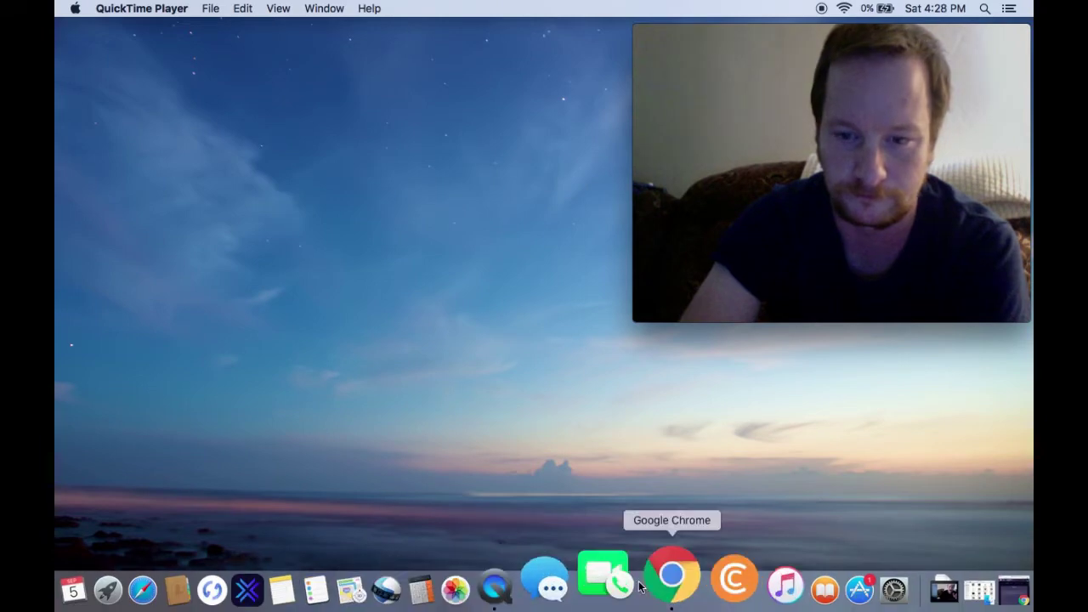
- Bring the T2X Stake page forward, narrow the browser window, and check the TronLink wallet
left_click(652, 583)
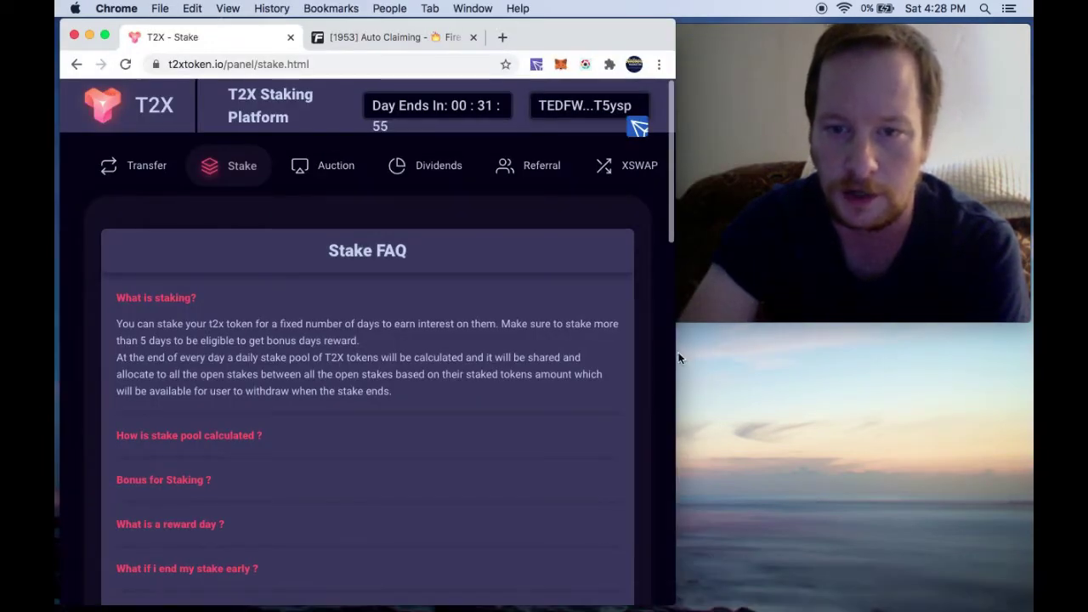
left_click_drag(676, 352, 630, 342)
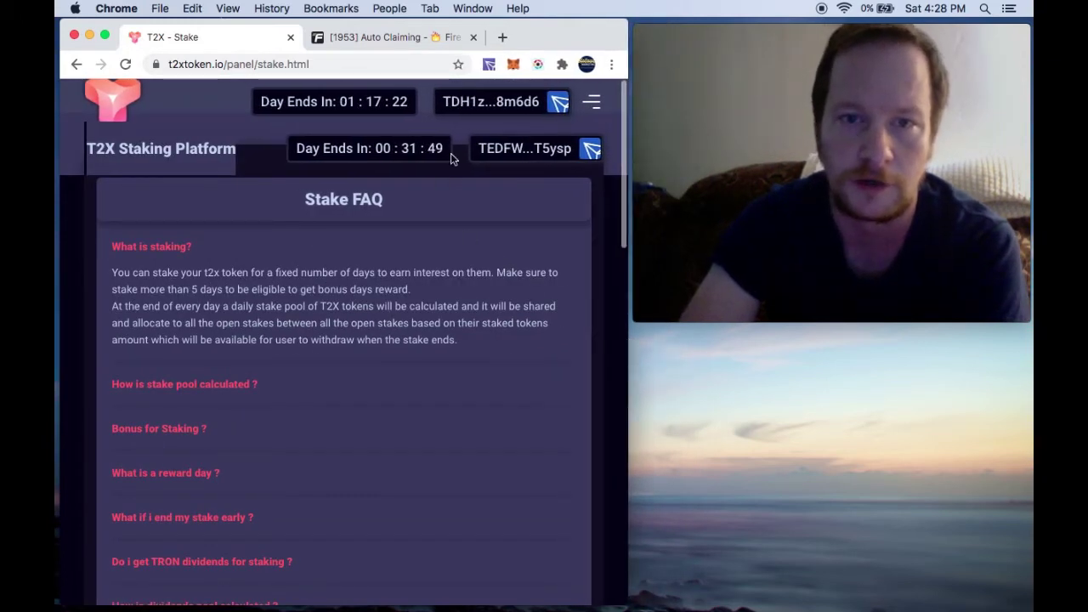
left_click(490, 66)
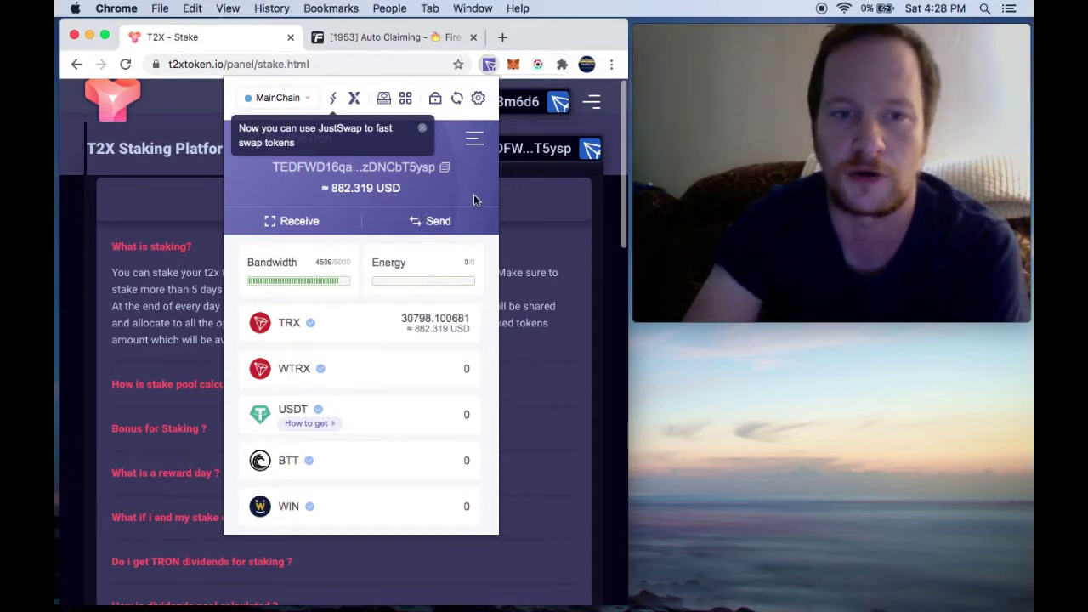
left_click(546, 198)
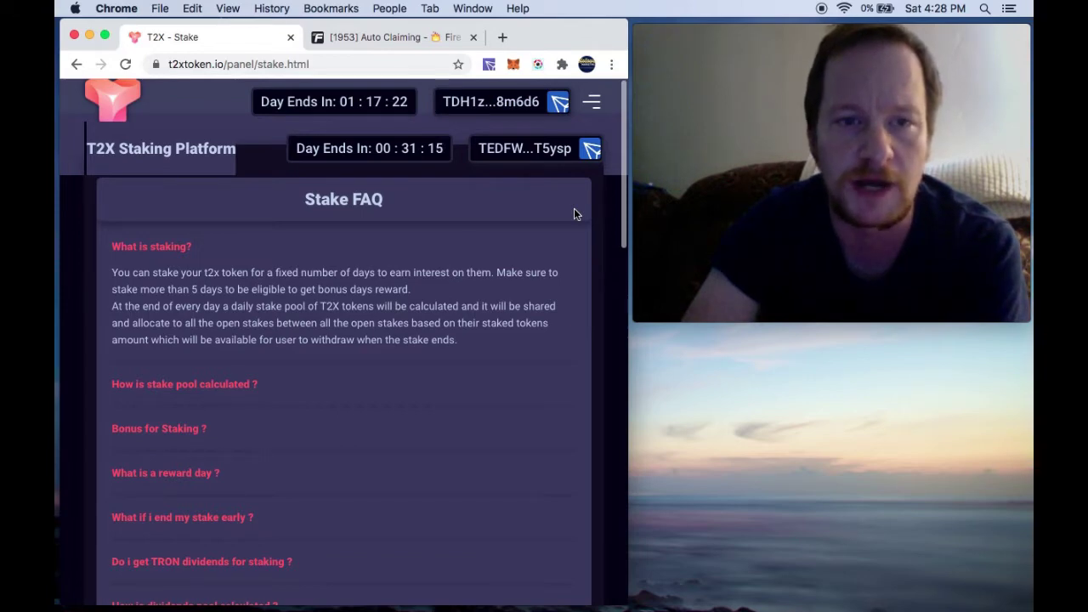
- Make the browser full screen and go to the T2X Auction page's daily lobby table
left_click(104, 36)
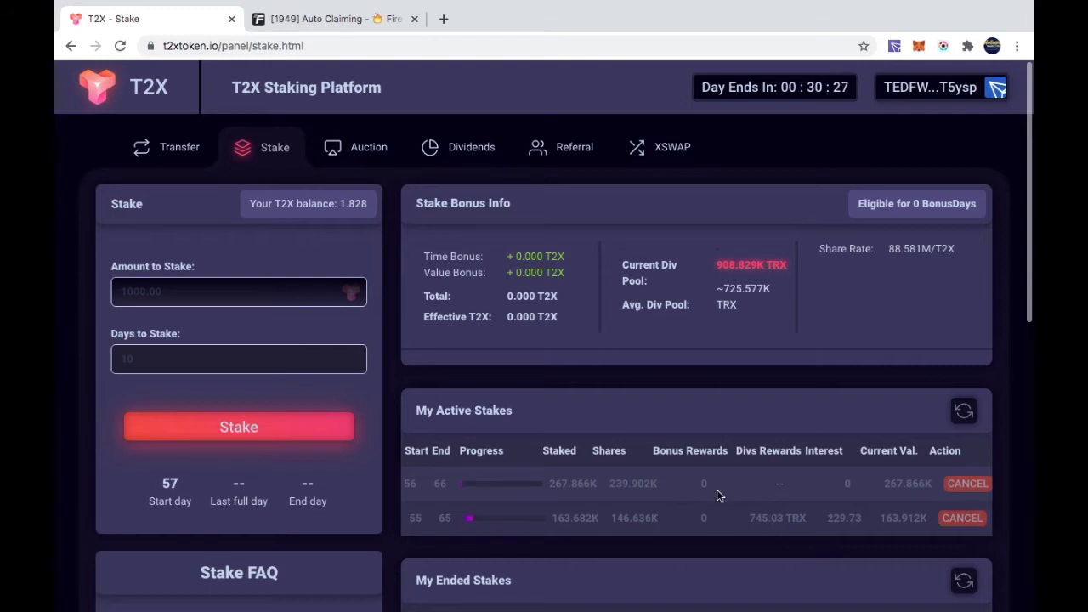
left_click(374, 155)
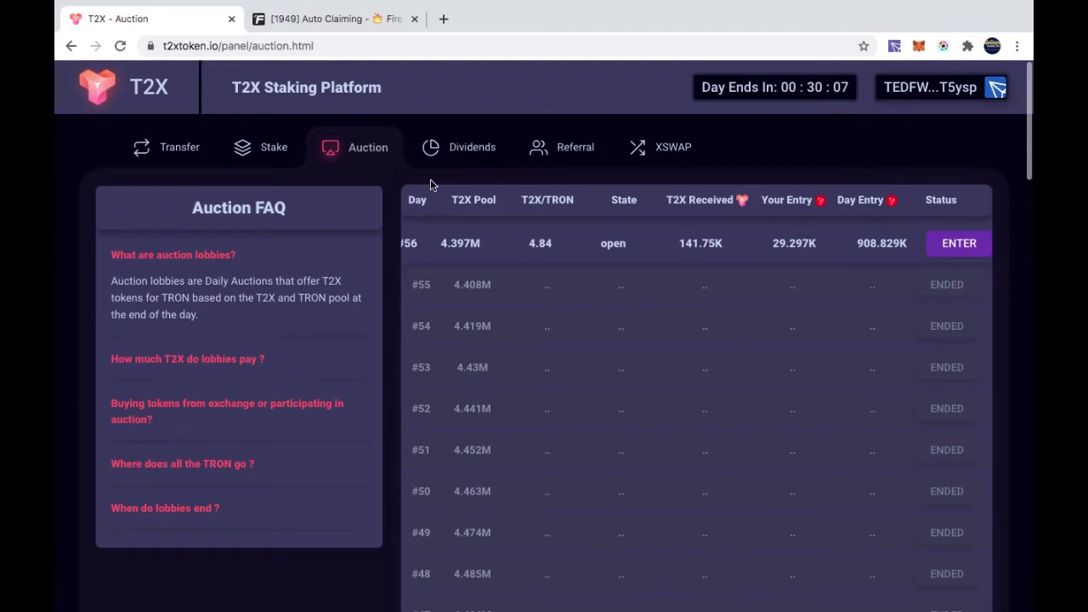
- Switch to Stake and back to Auction, then view the TronLink wallet popup
left_click(272, 147)
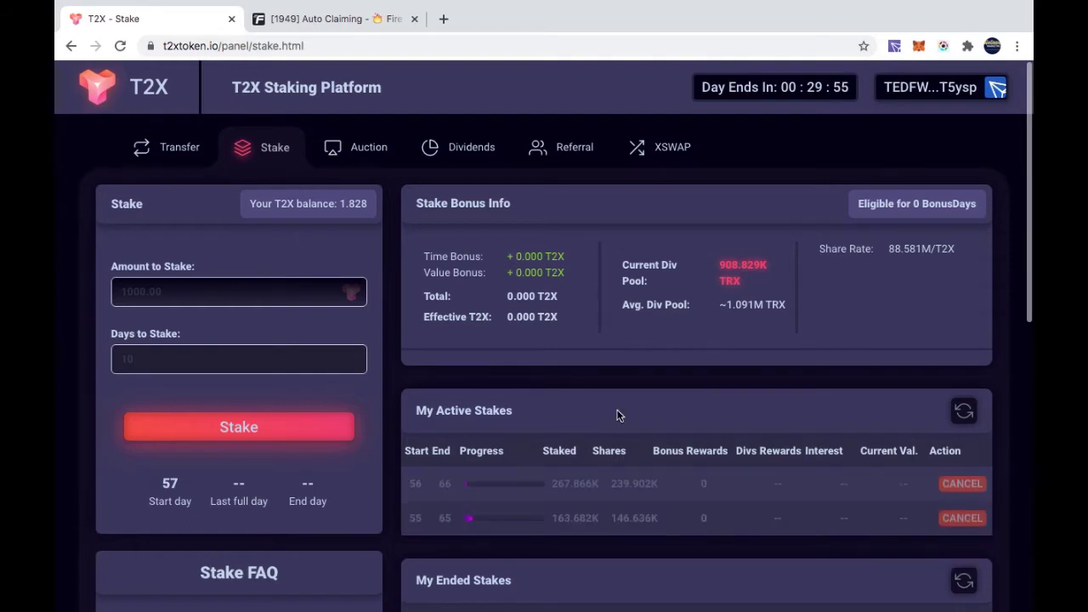
left_click(368, 150)
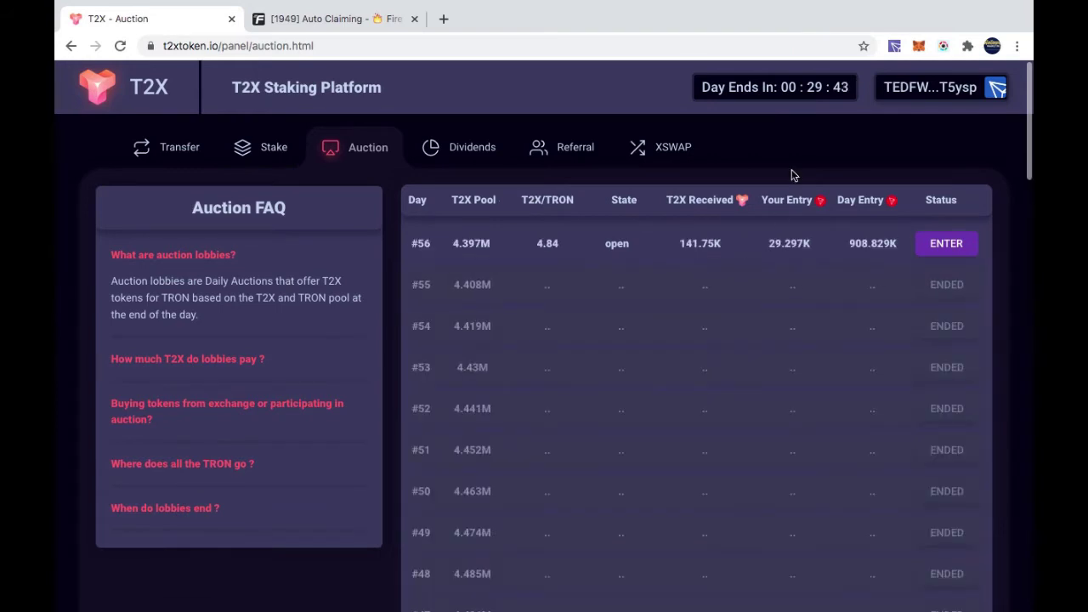
left_click(897, 46)
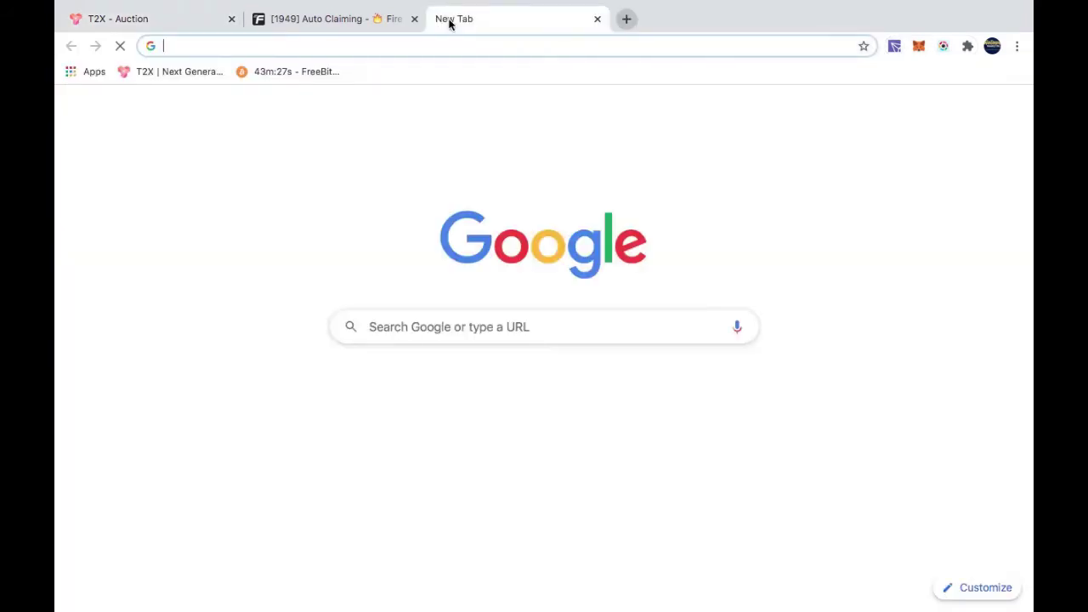
- Load tronlink.org in the new tab, check the TronLink popup, and exit full screen
type("tr")
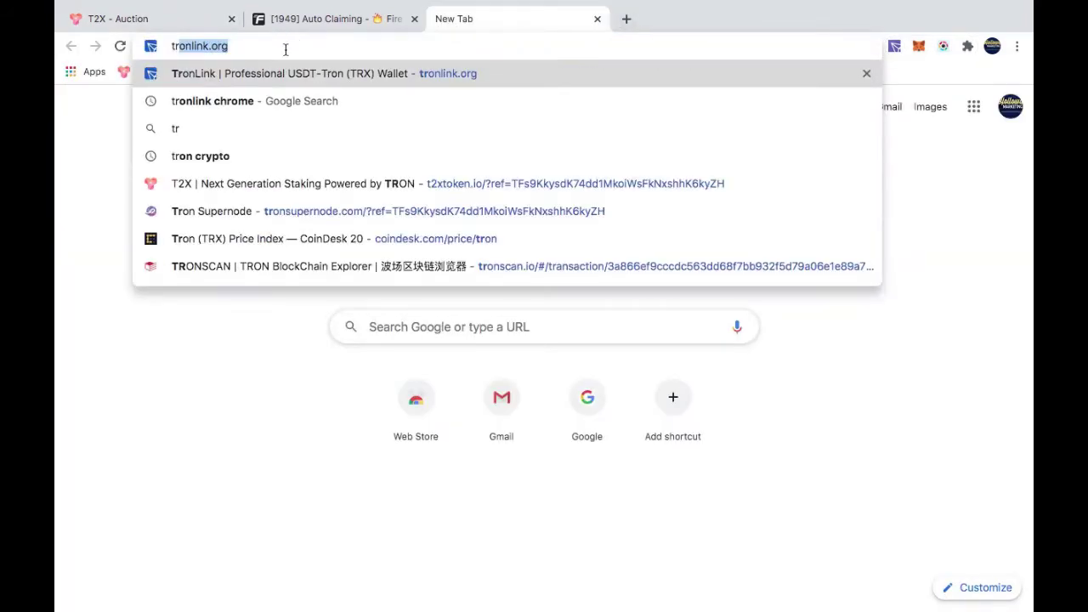
left_click(239, 75)
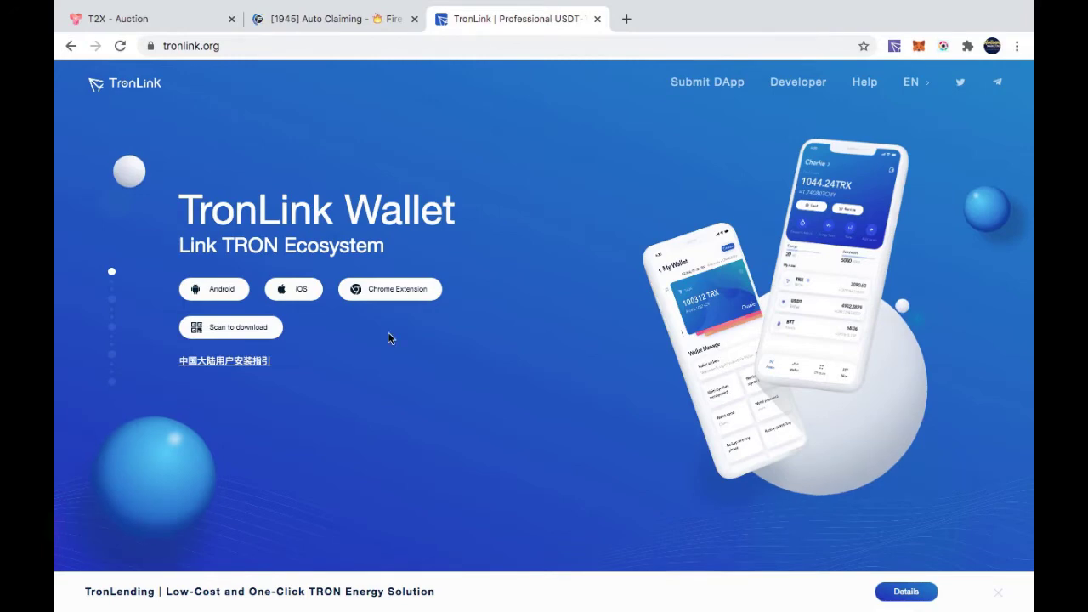
mouse_move(313, 304)
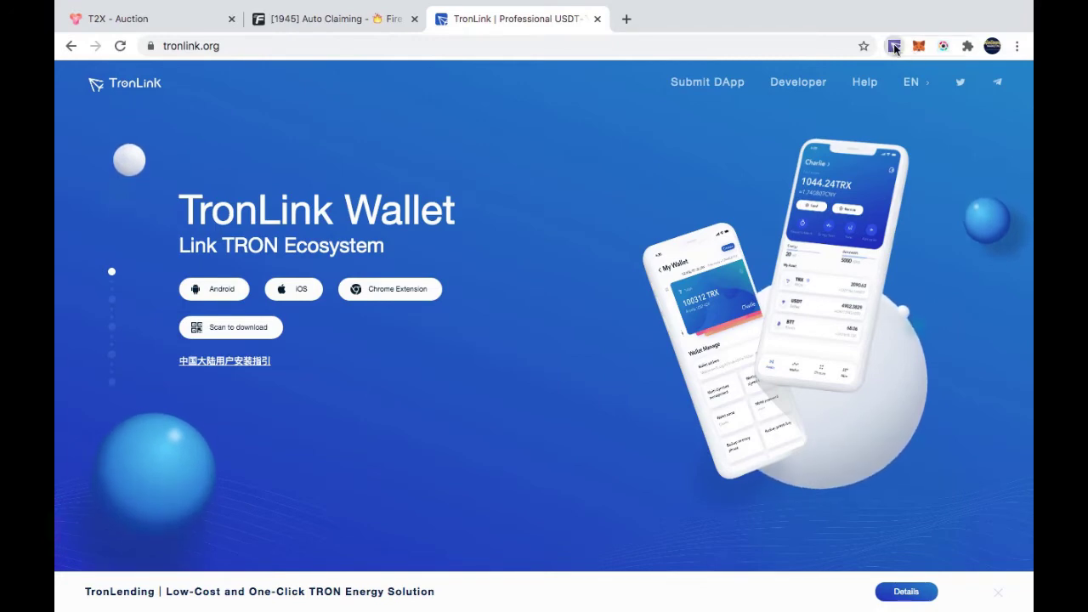
left_click(895, 48)
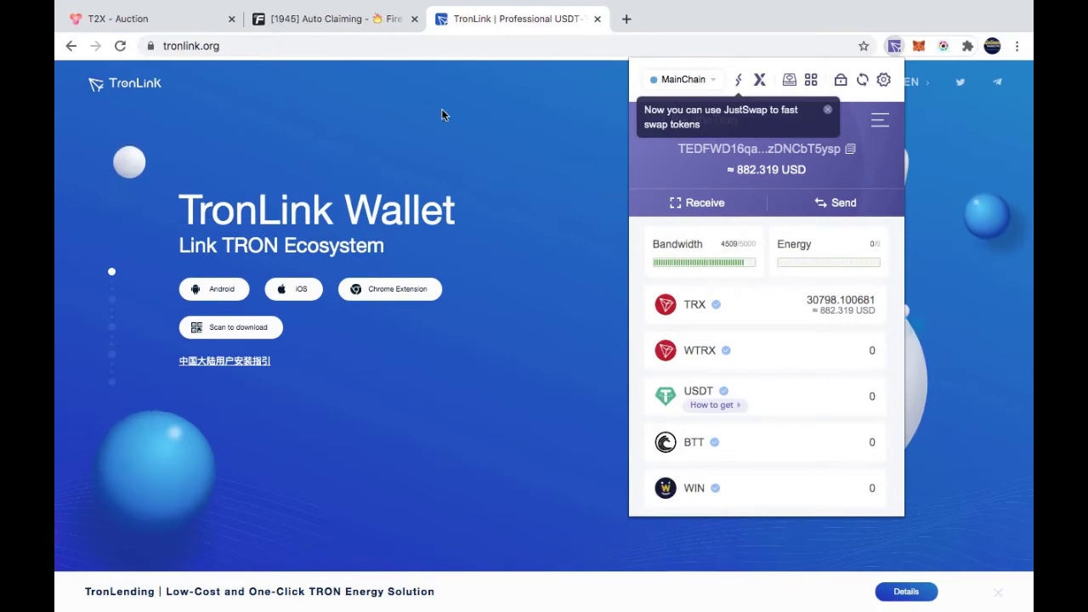
mouse_move(85, 7)
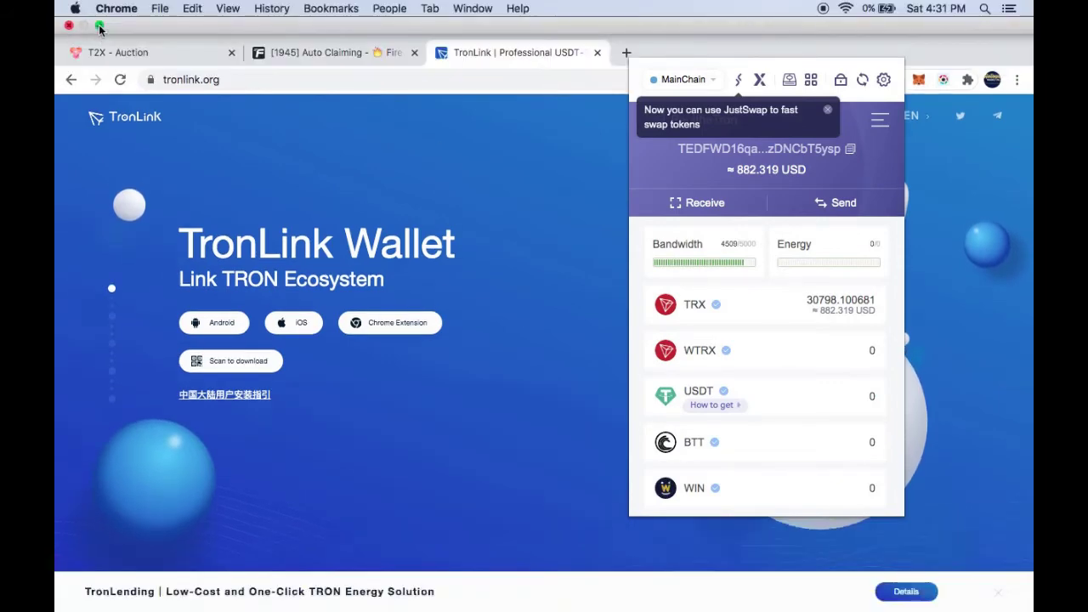
left_click(99, 26)
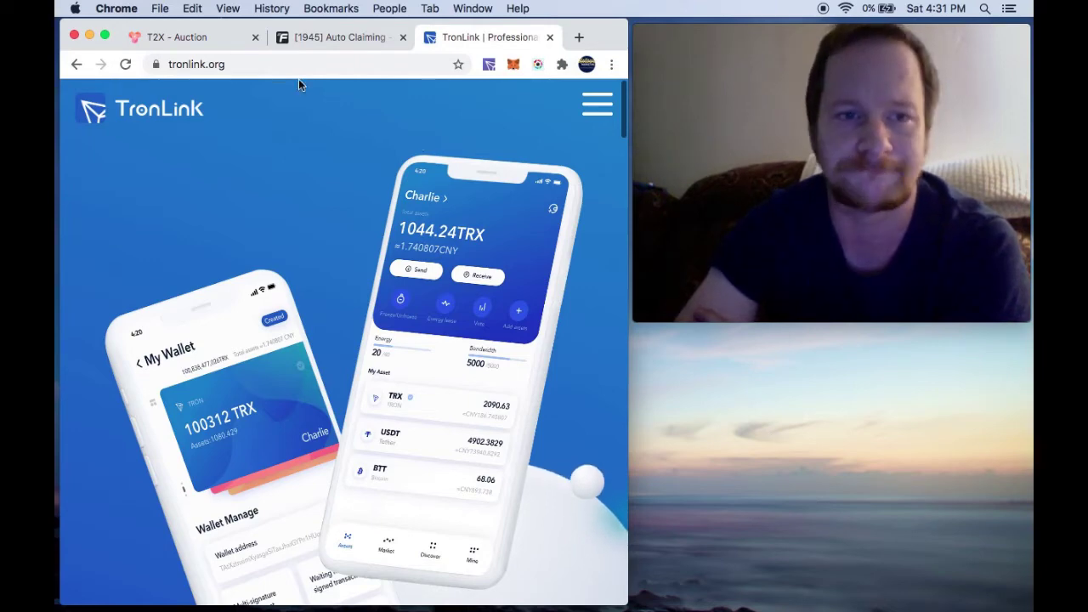
- Return to the T2X Auction tab and toggle full screen on and off to reveal the webcam
left_click(343, 44)
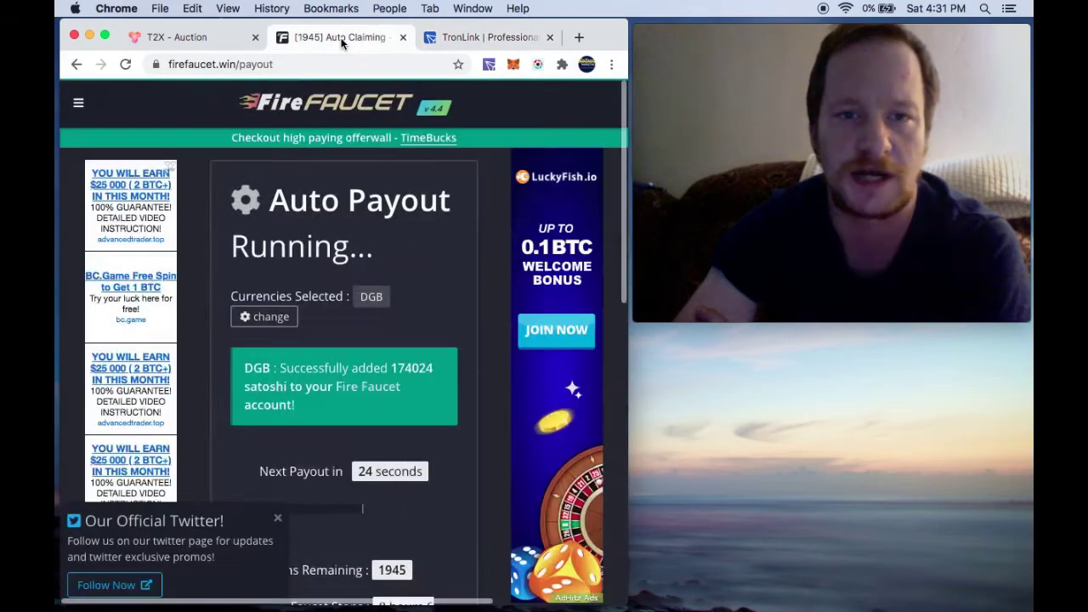
left_click(459, 41)
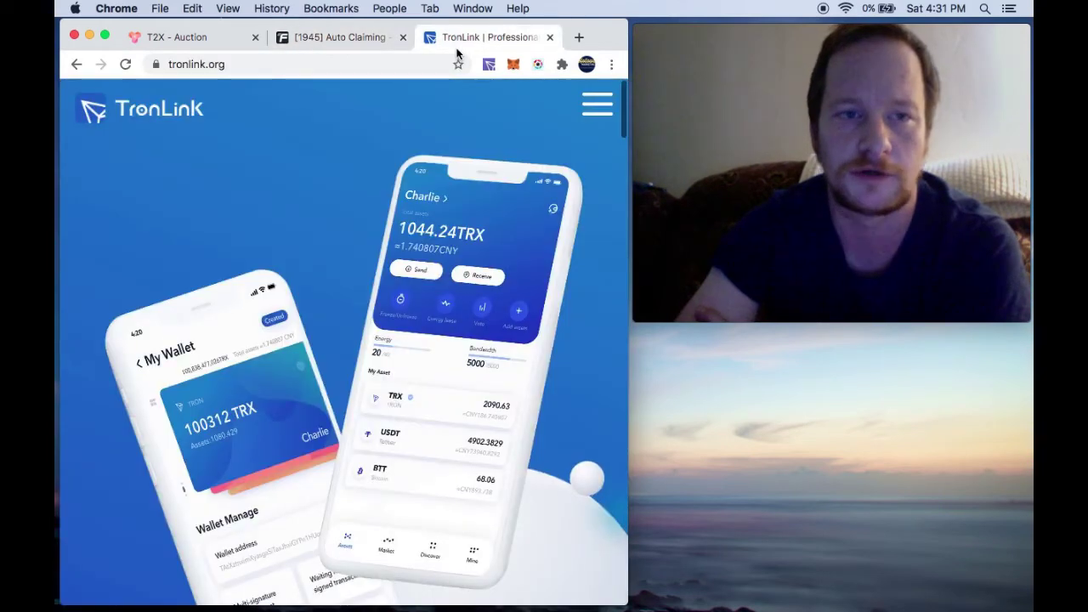
left_click(188, 38)
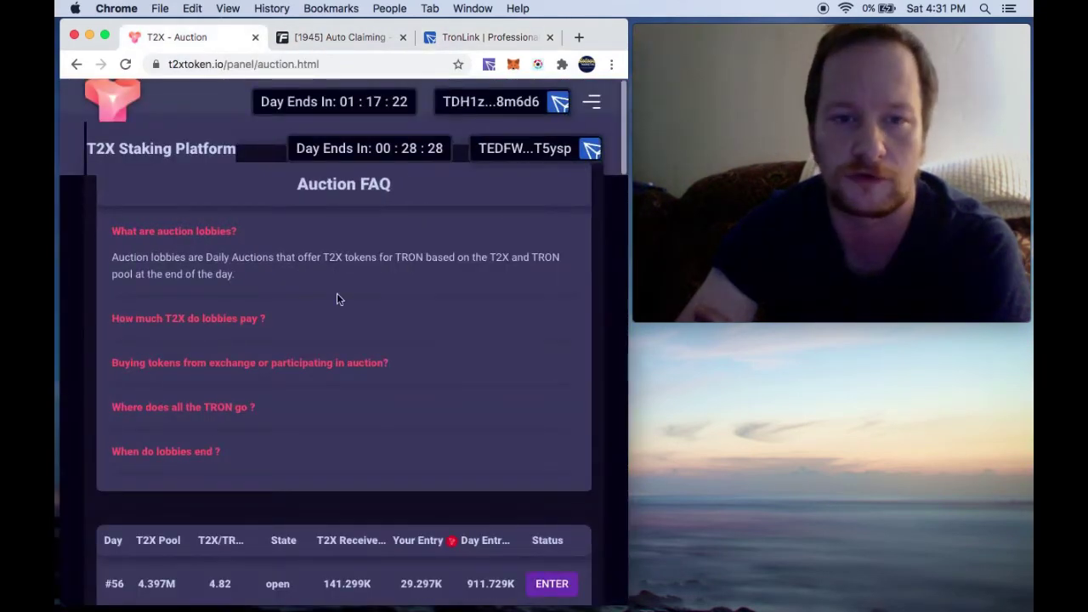
left_click(105, 35)
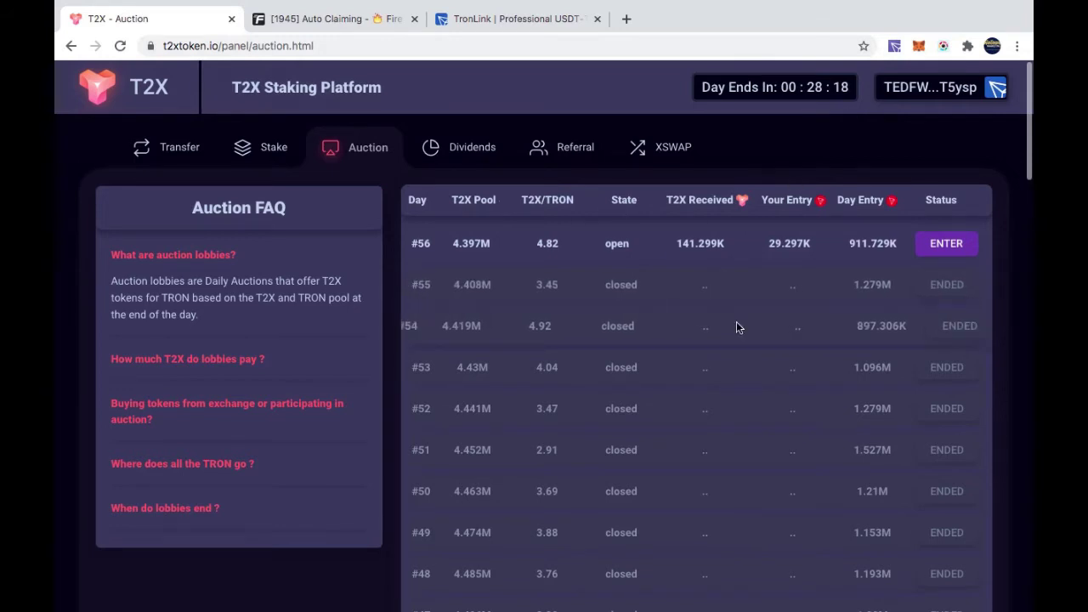
mouse_move(570, 6)
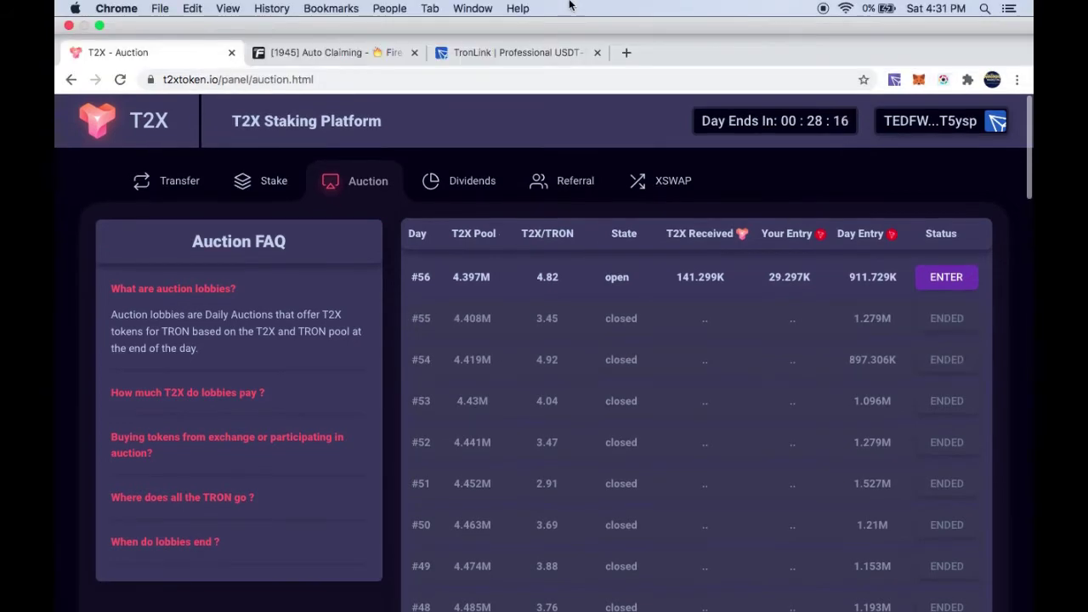
left_click(99, 25)
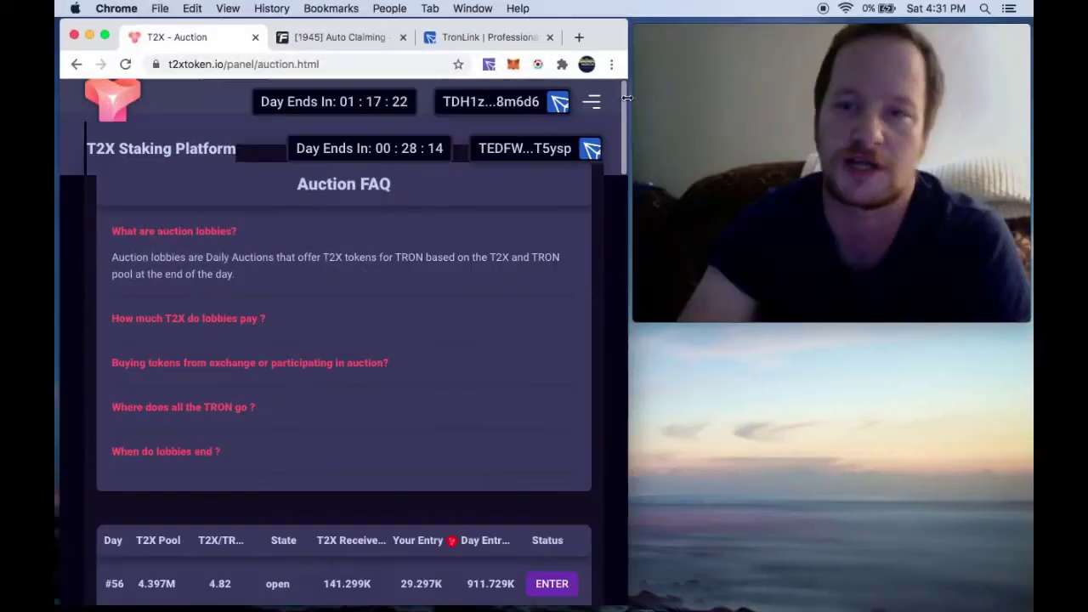
mouse_move(826, 259)
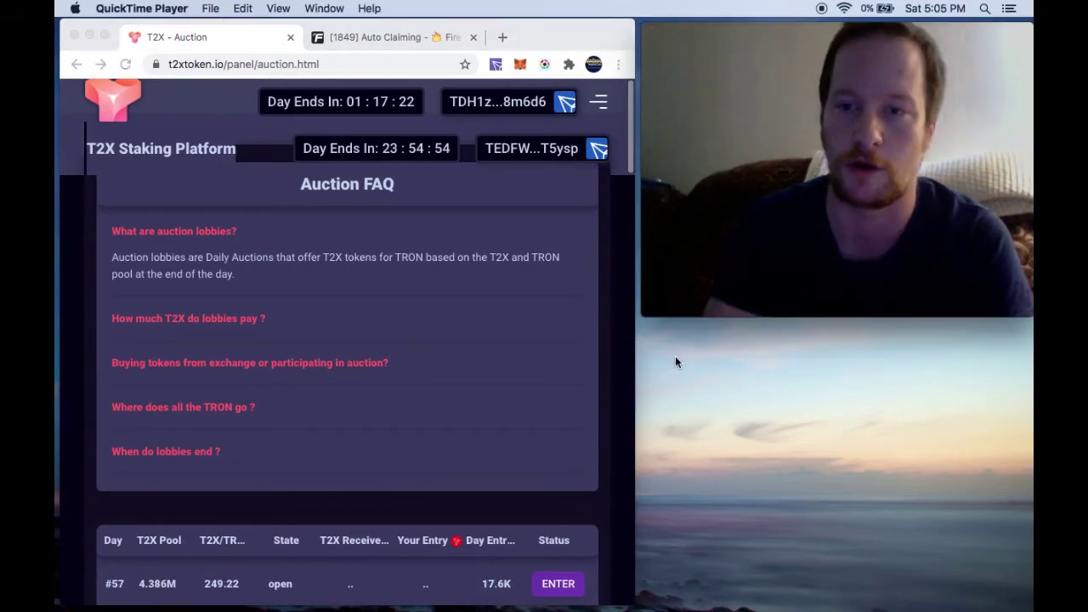
mouse_move(864, 104)
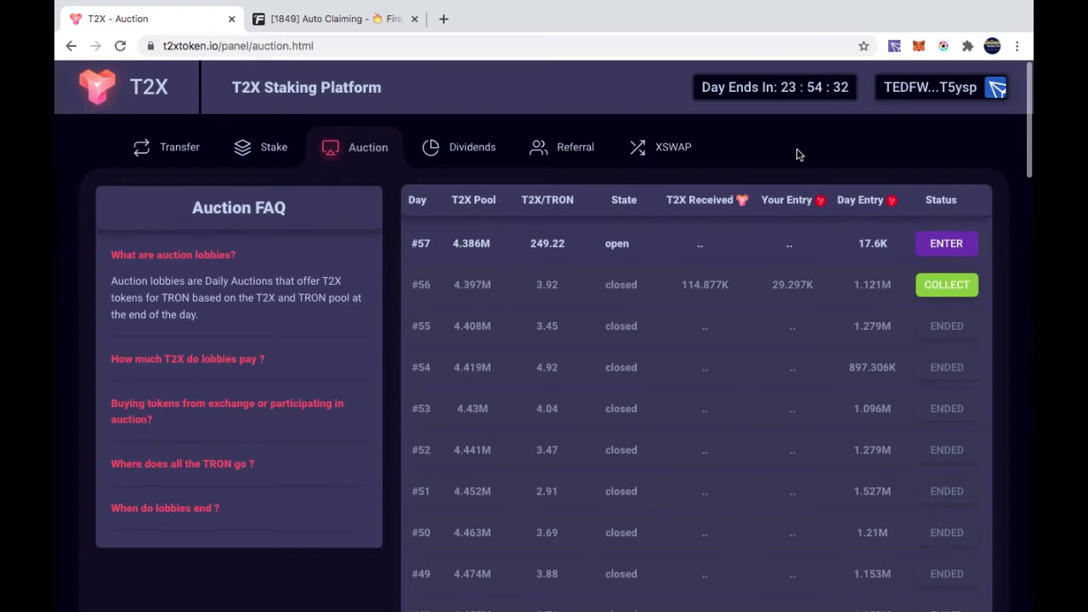
left_click(895, 47)
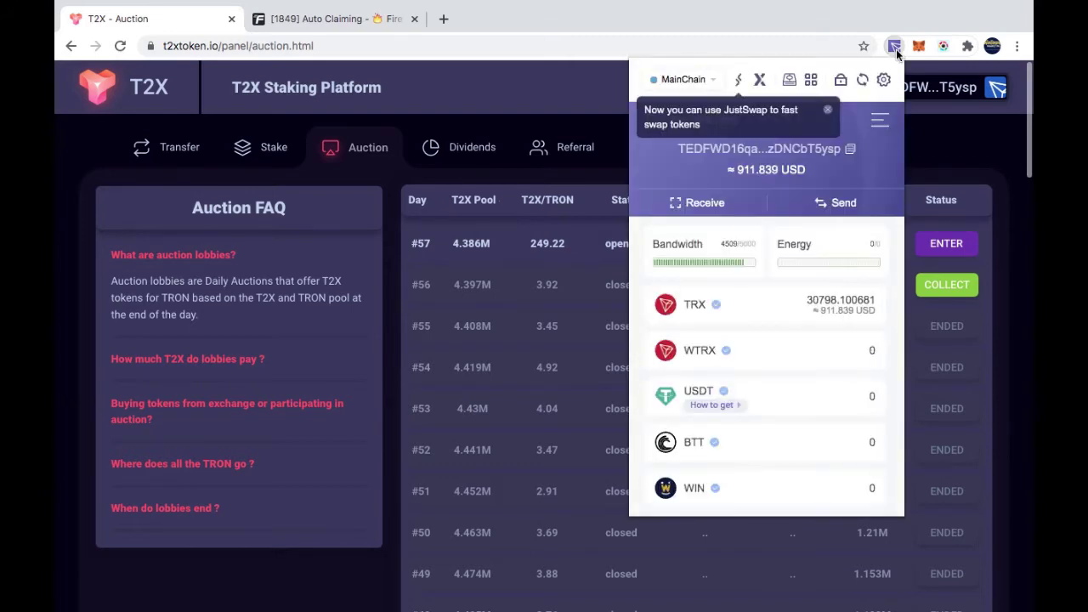
mouse_move(538, 7)
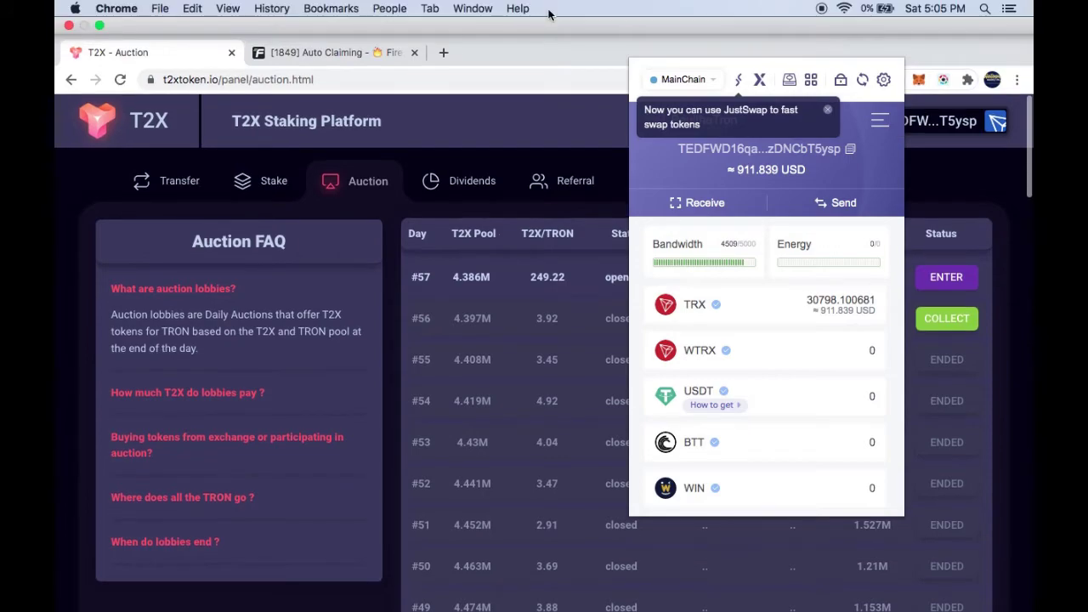
left_click(100, 25)
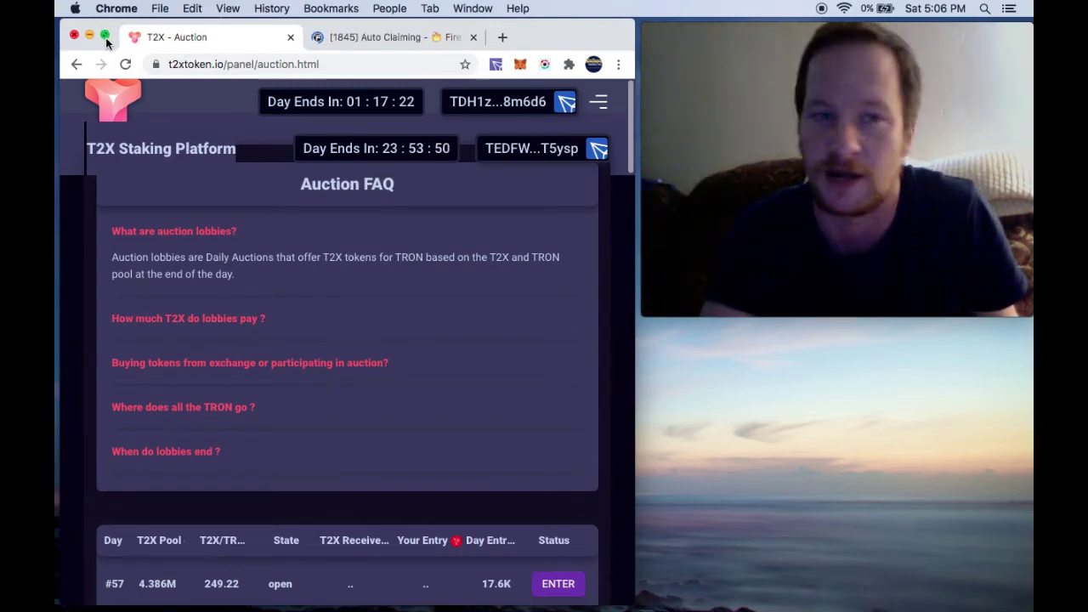
- Make the browser full screen and check the TronLink balance of 30798.100681 TRX
left_click(106, 37)
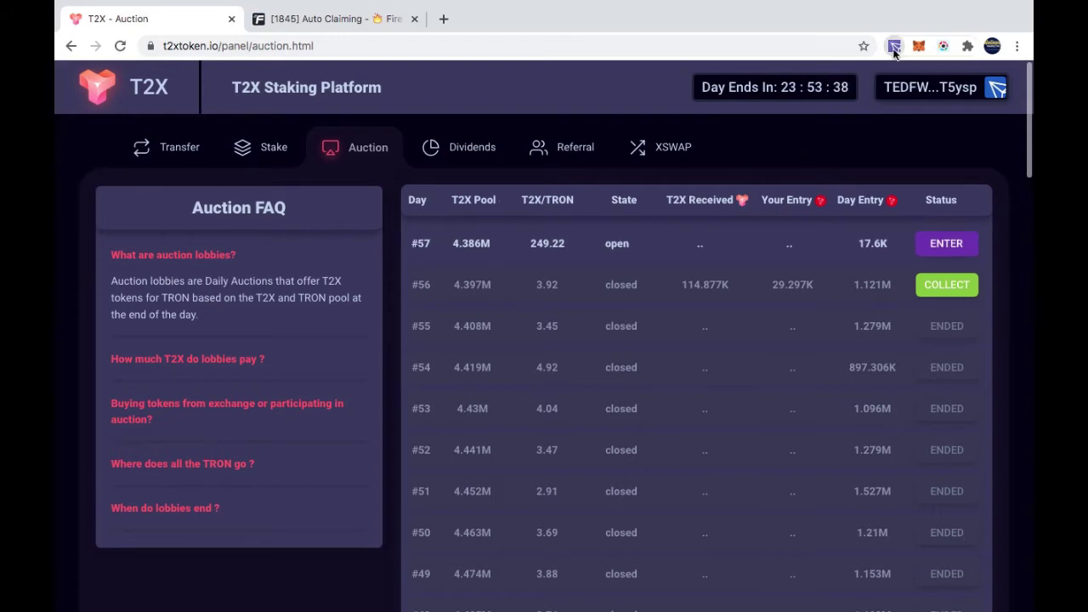
left_click(895, 48)
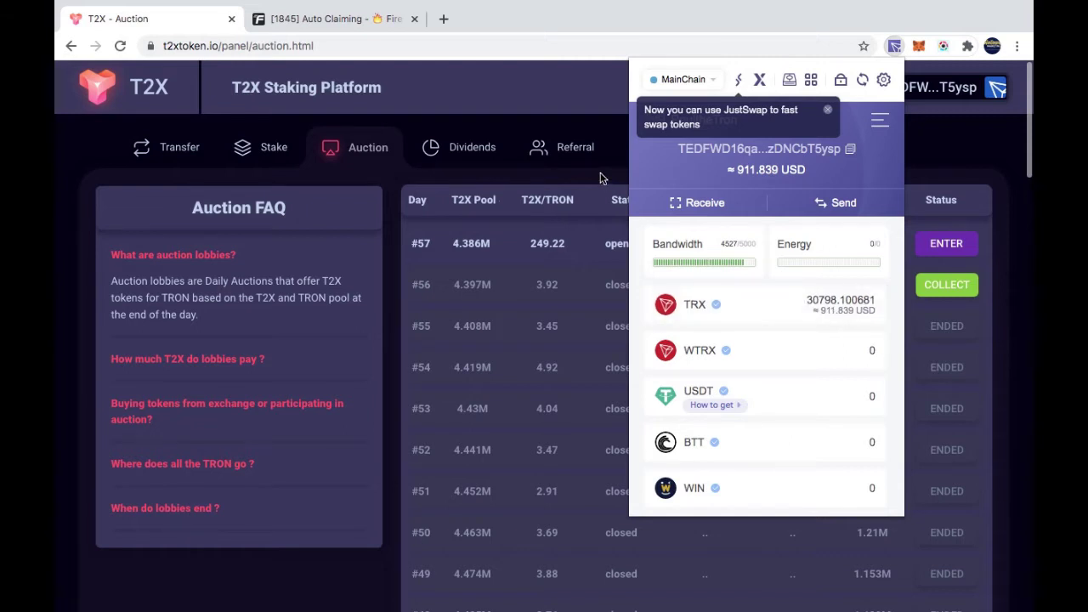
left_click(600, 178)
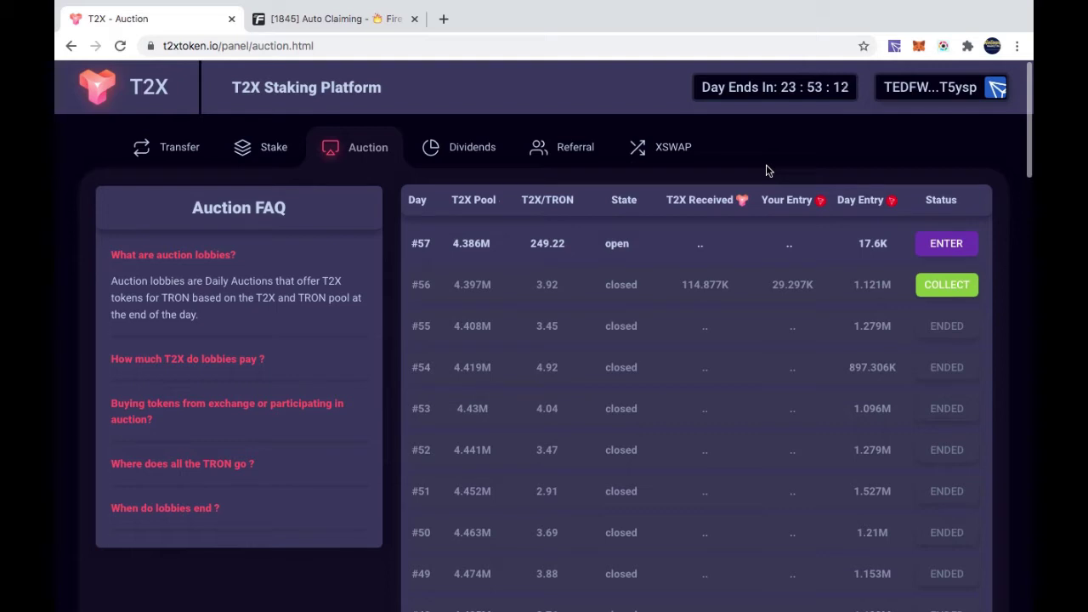
left_click(895, 46)
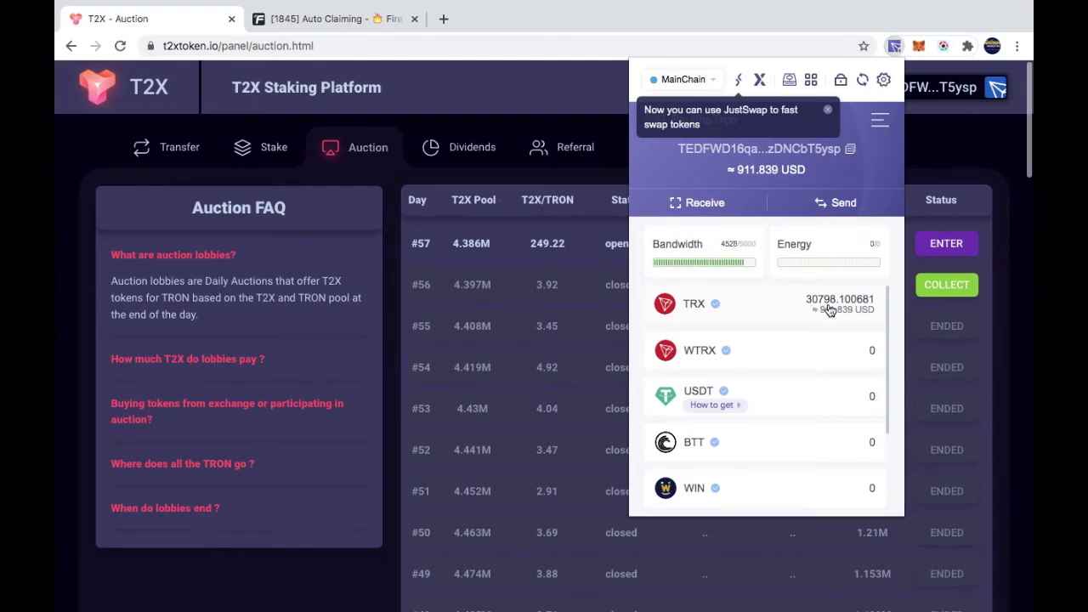
- Enter 30698 TRX into the day #57 auction lobby and approve the TronLink signature request
left_click(594, 181)
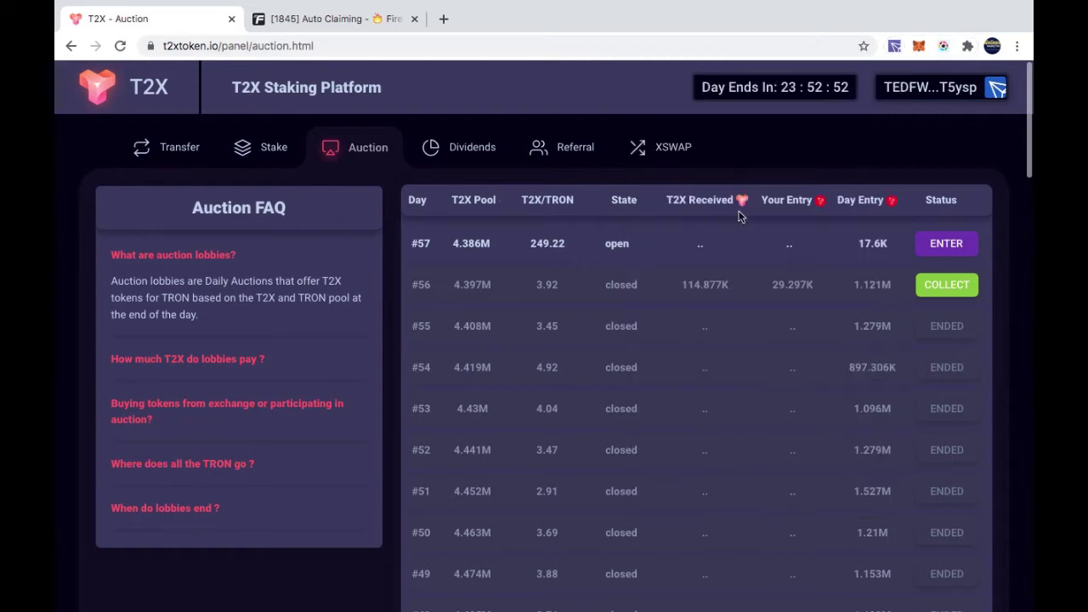
left_click(949, 247)
left_click(593, 178)
type("30")
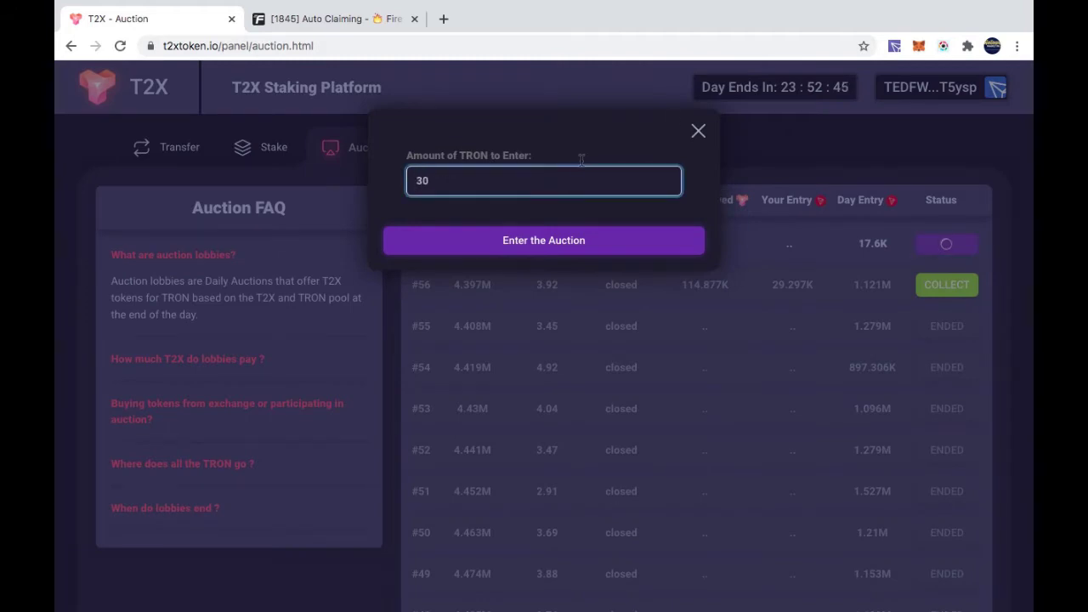
left_click(896, 47)
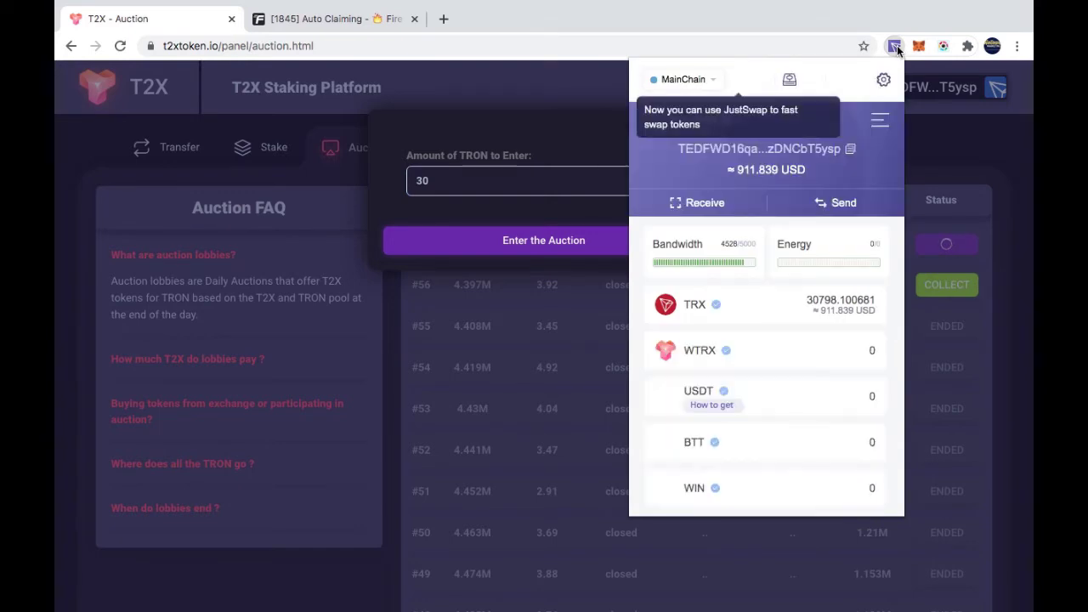
left_click(516, 180)
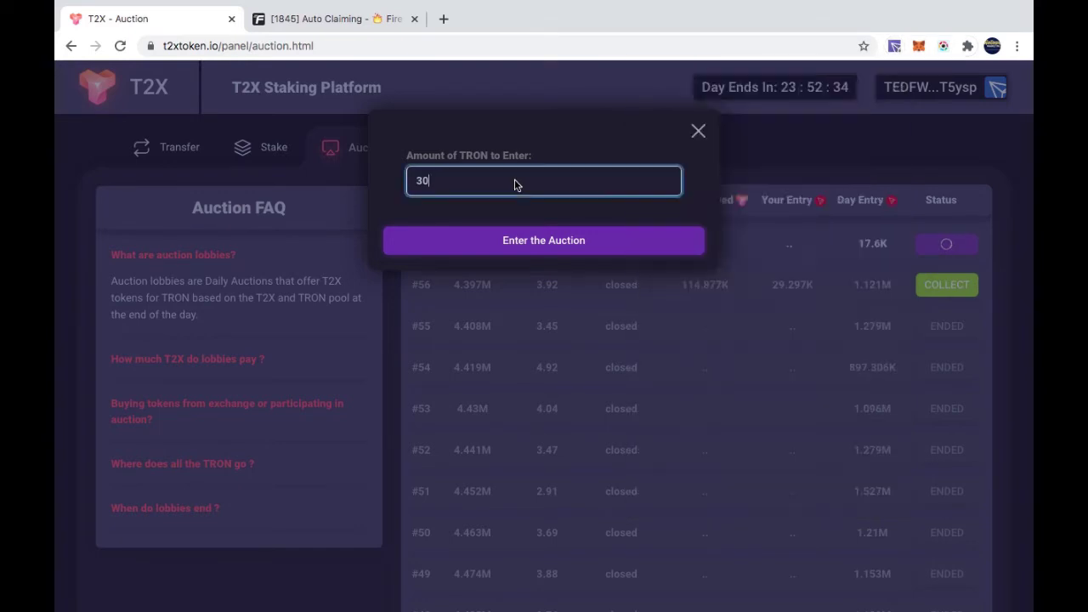
type("698")
left_click(548, 243)
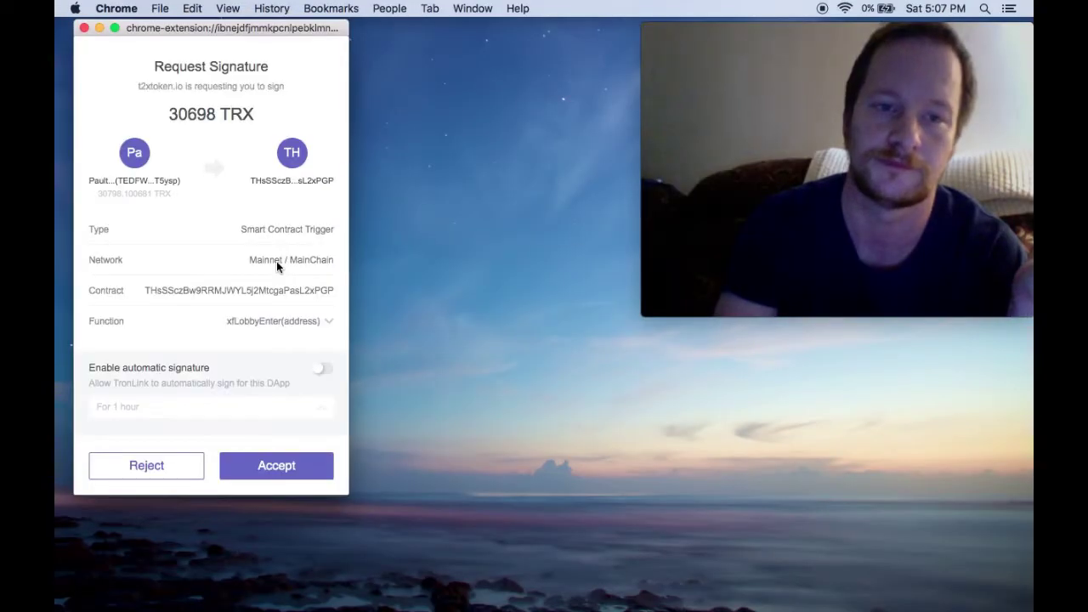
left_click(281, 469)
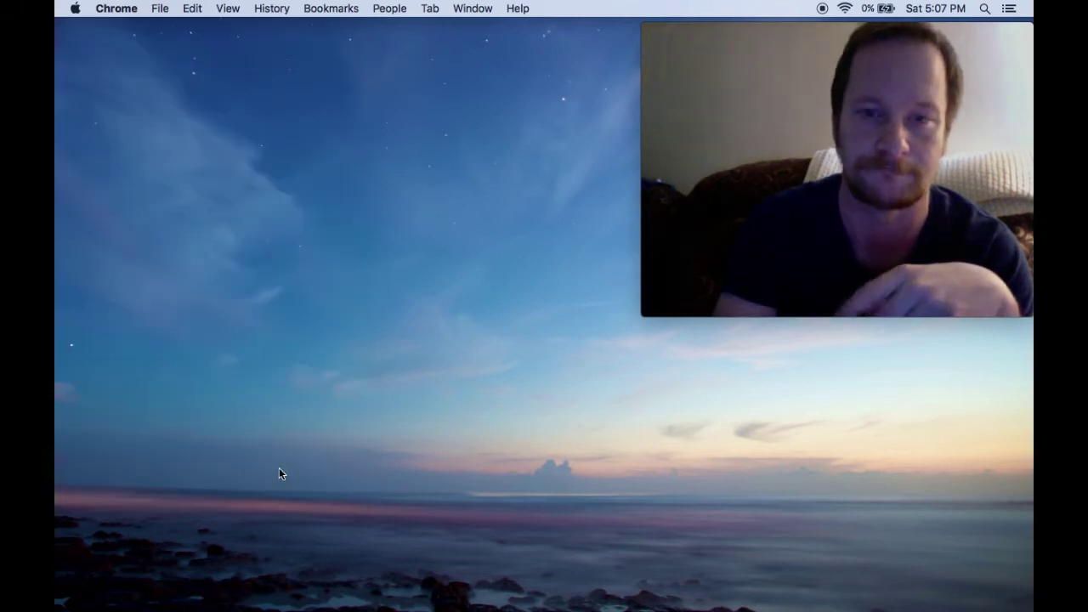
mouse_move(558, 609)
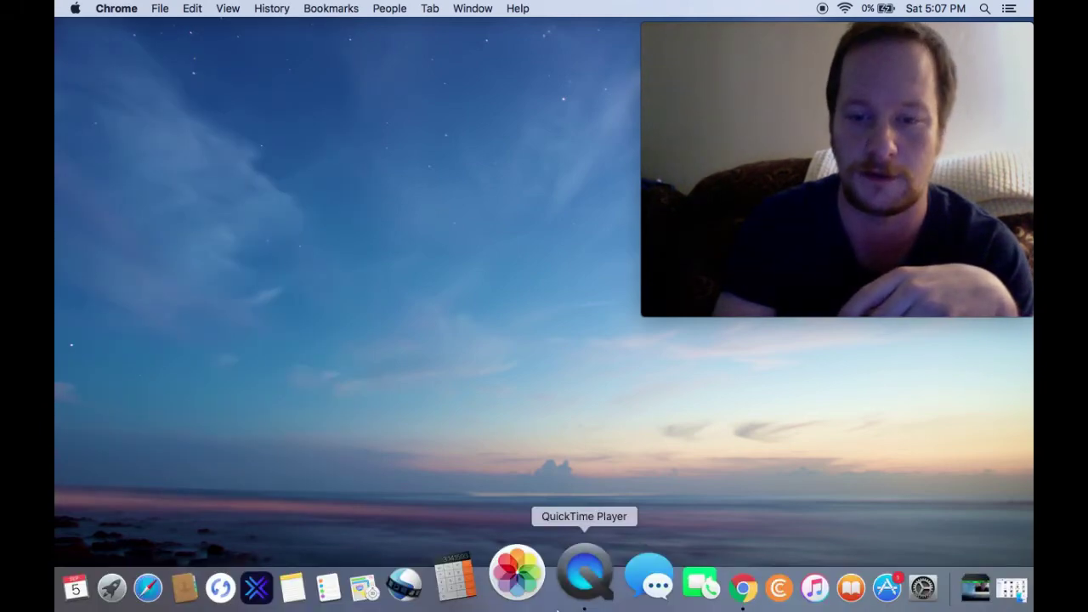
left_click(680, 581)
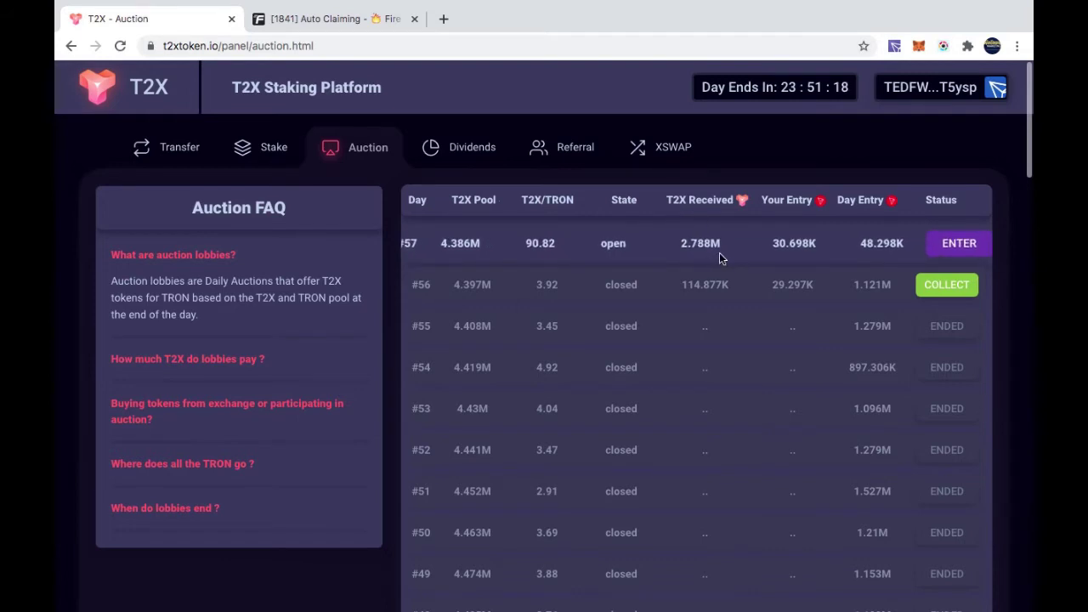
- Toggle full screen off and back on, then approve the day #56 collect signature in TronLink
mouse_move(111, 26)
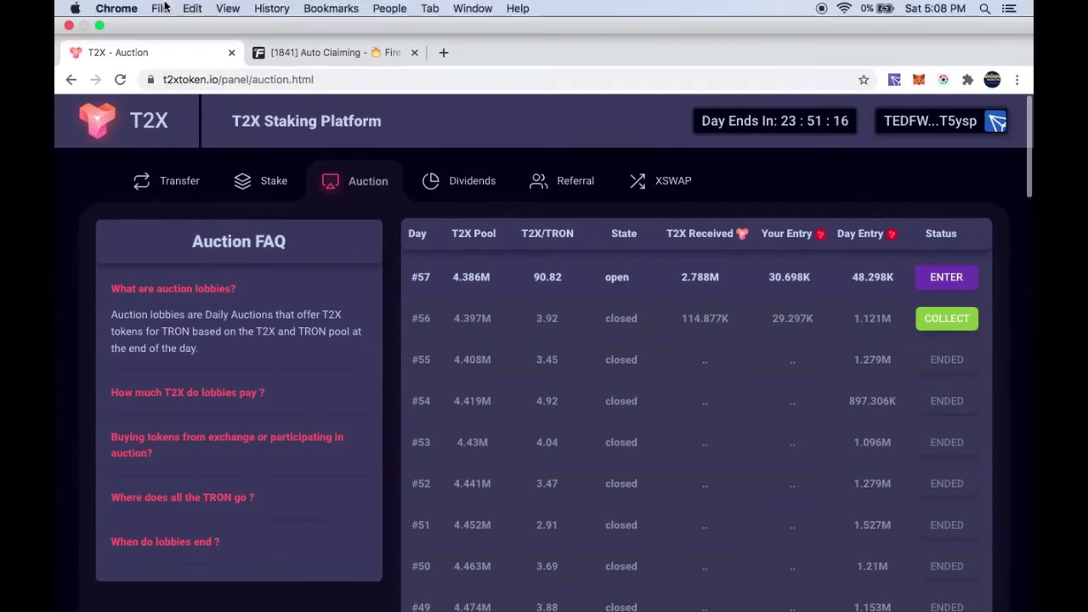
left_click(99, 26)
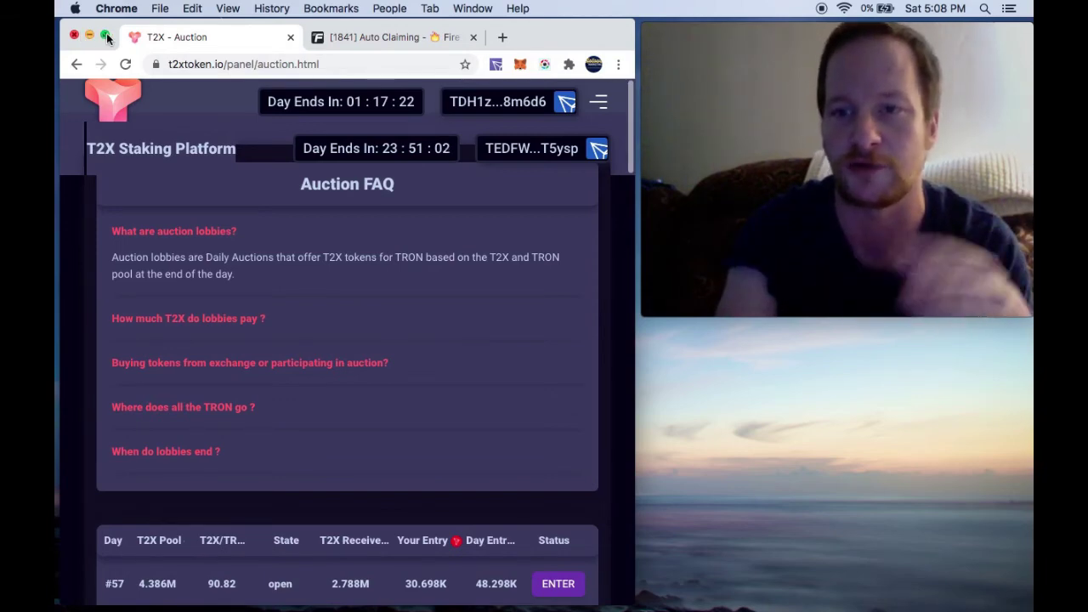
left_click(106, 37)
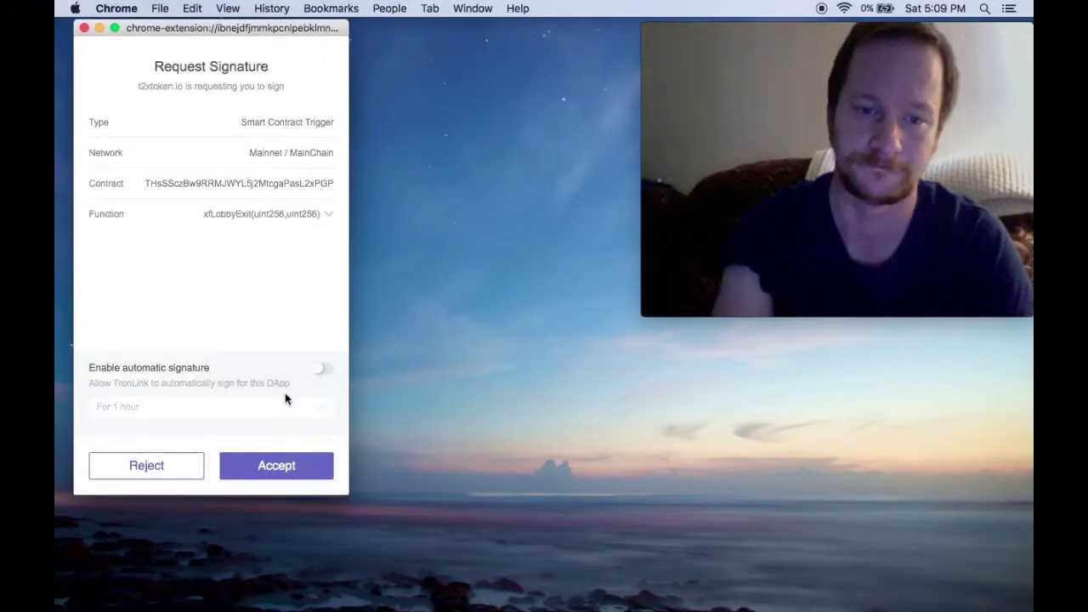
left_click(276, 468)
- Bring Chrome forward and reload the auction page so day #56 shows ENDED
mouse_move(672, 587)
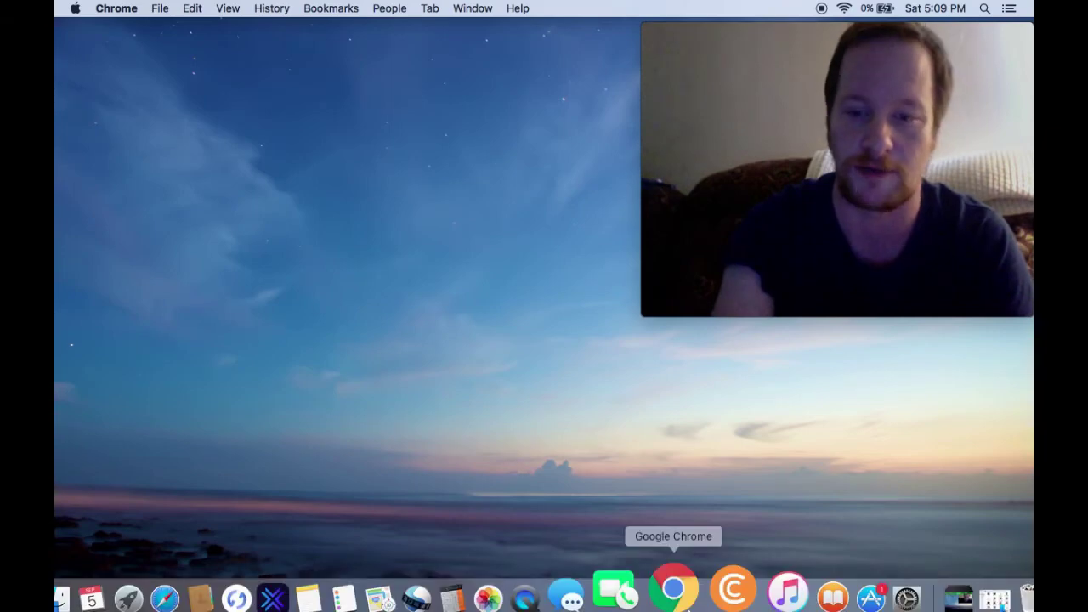
left_click(680, 585)
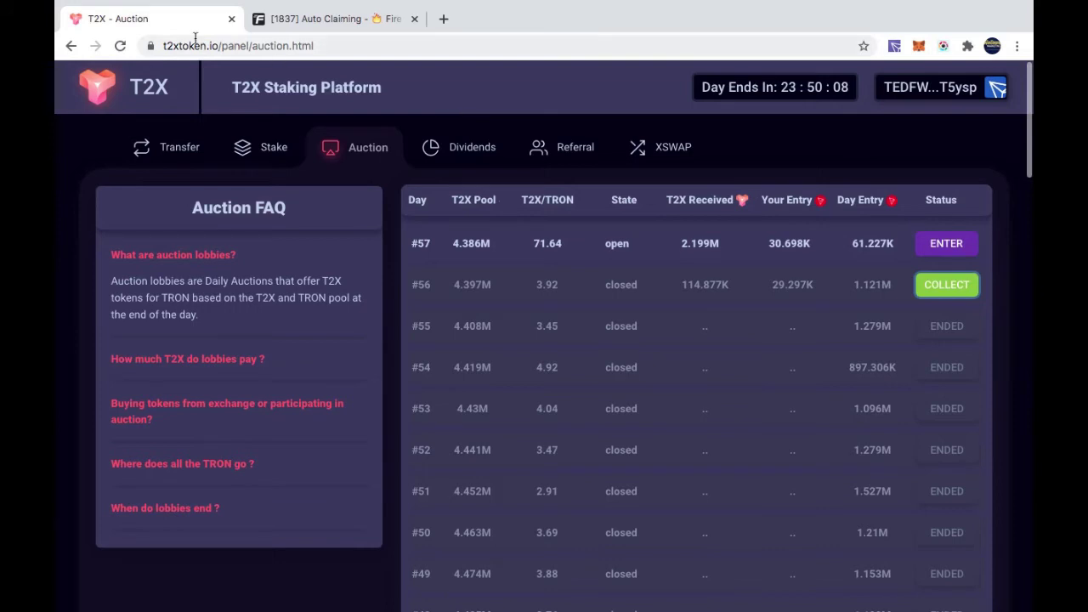
left_click(122, 47)
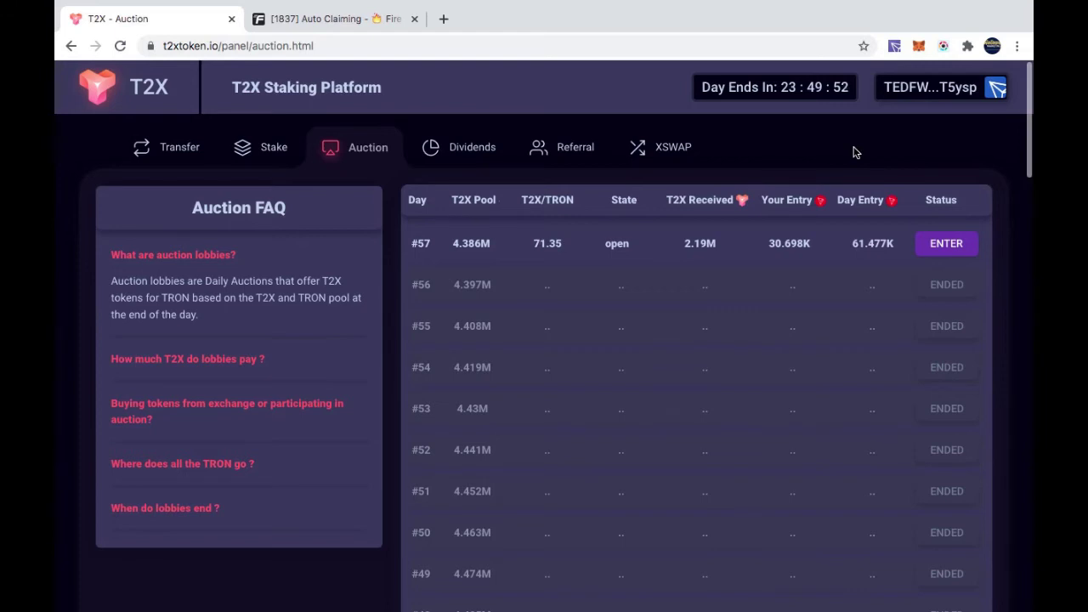
- On the Stake page, enter 120622 T2X as the amount and 10 days to stake
left_click(274, 153)
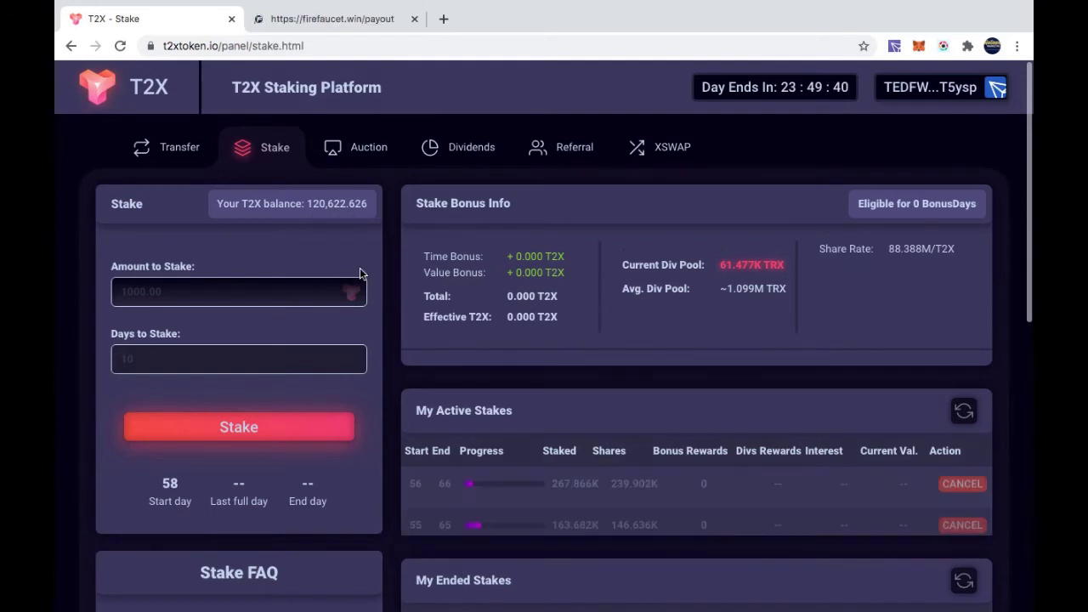
left_click(245, 298)
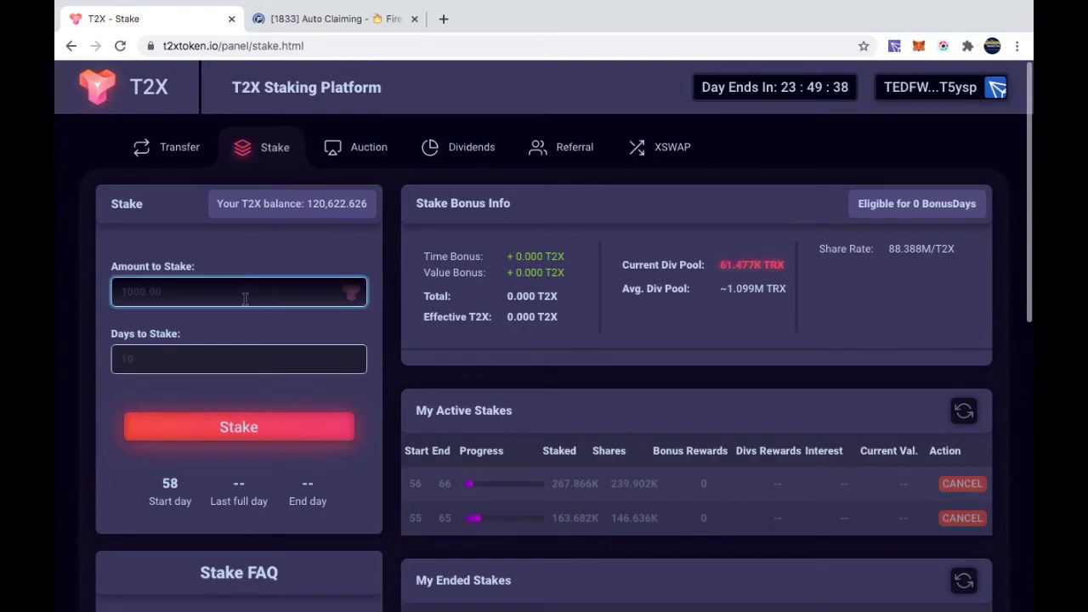
type("120")
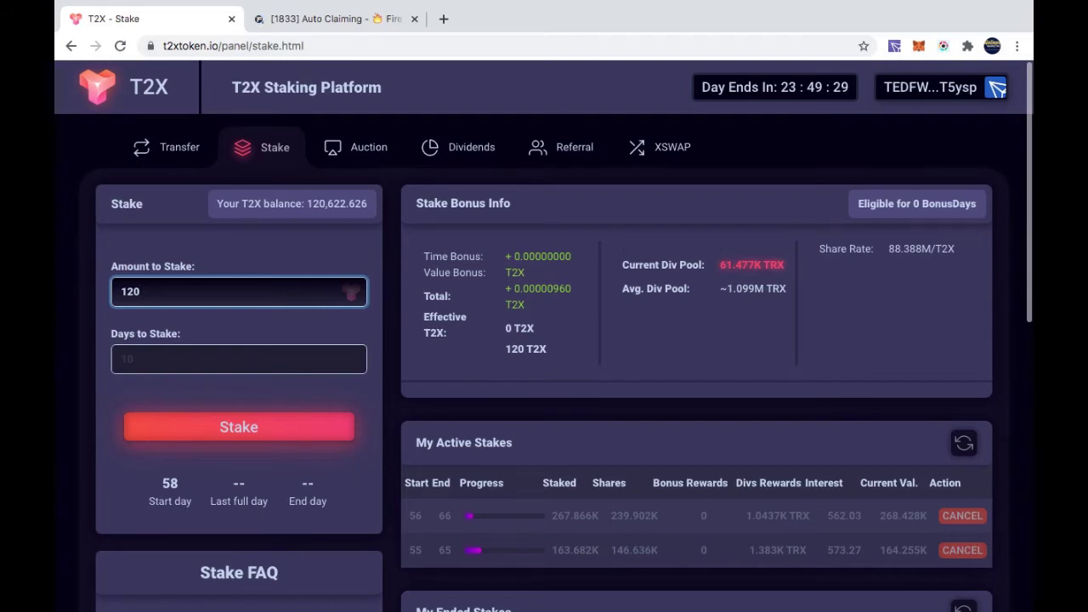
type("622")
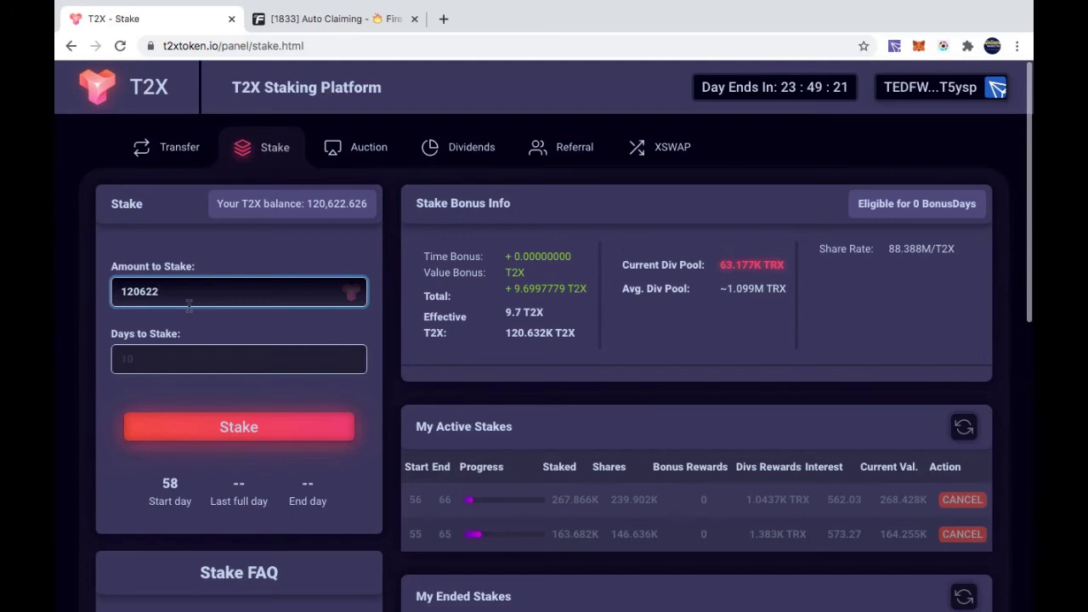
left_click(181, 356)
type("10")
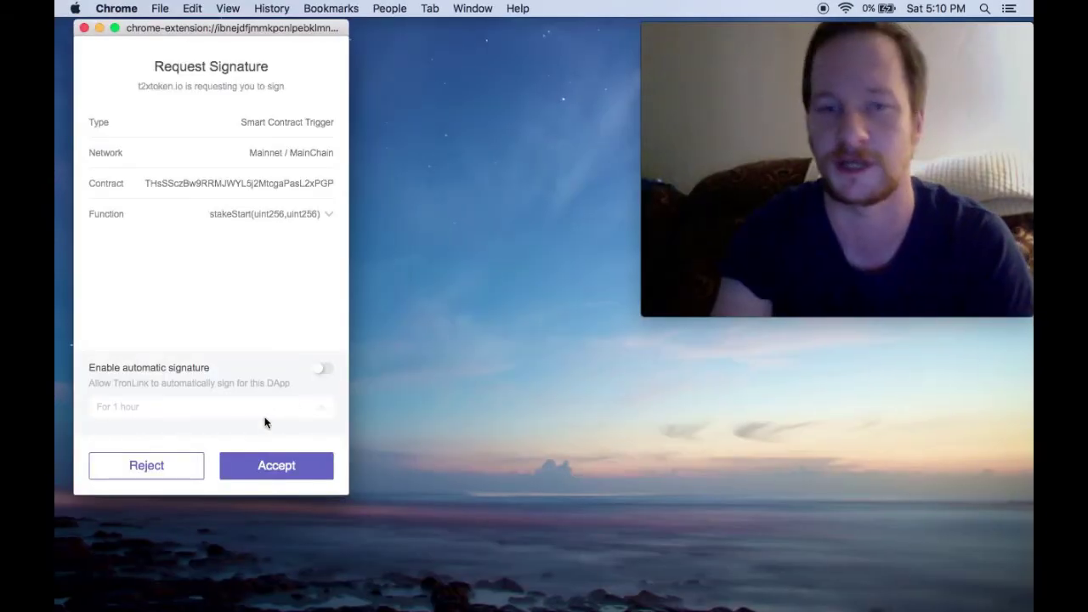
- Accept the TronLink stakeStart signature request and return to the Chrome staking page
left_click(270, 469)
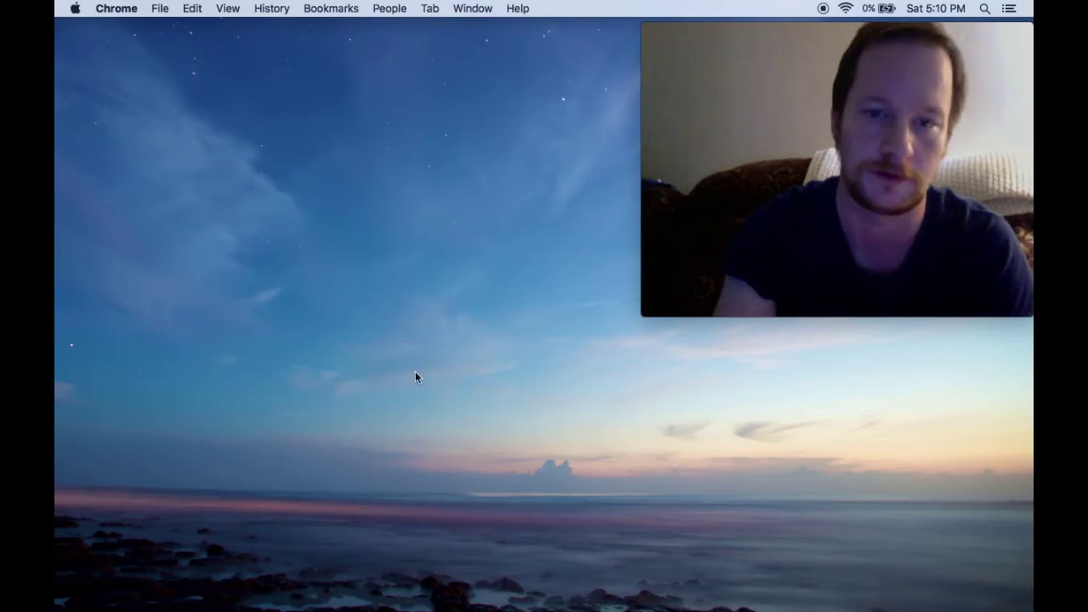
mouse_move(717, 607)
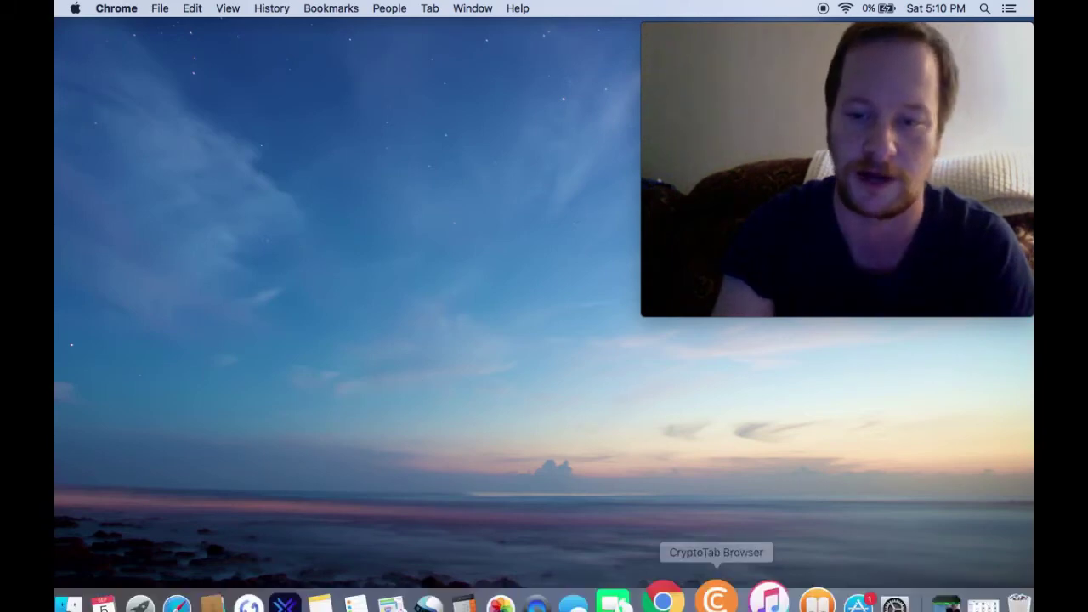
left_click(680, 586)
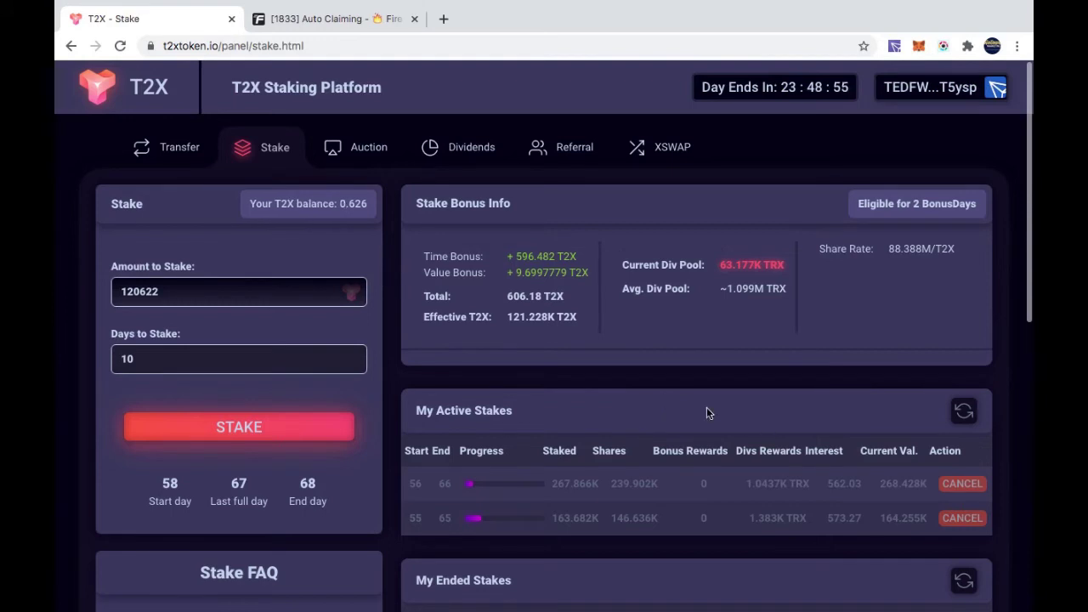
left_click(963, 411)
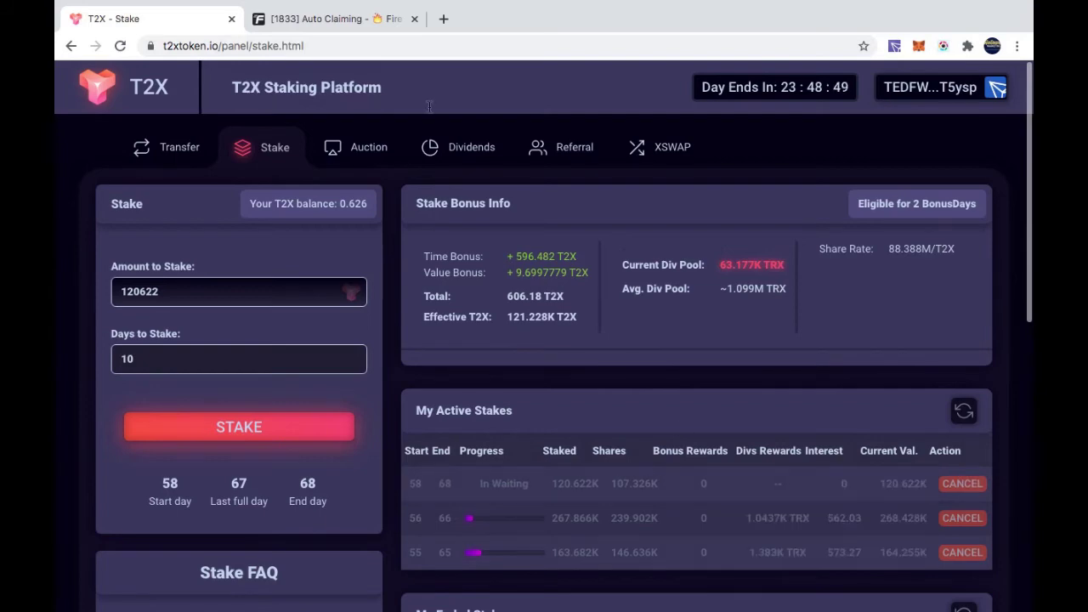
mouse_move(315, 1)
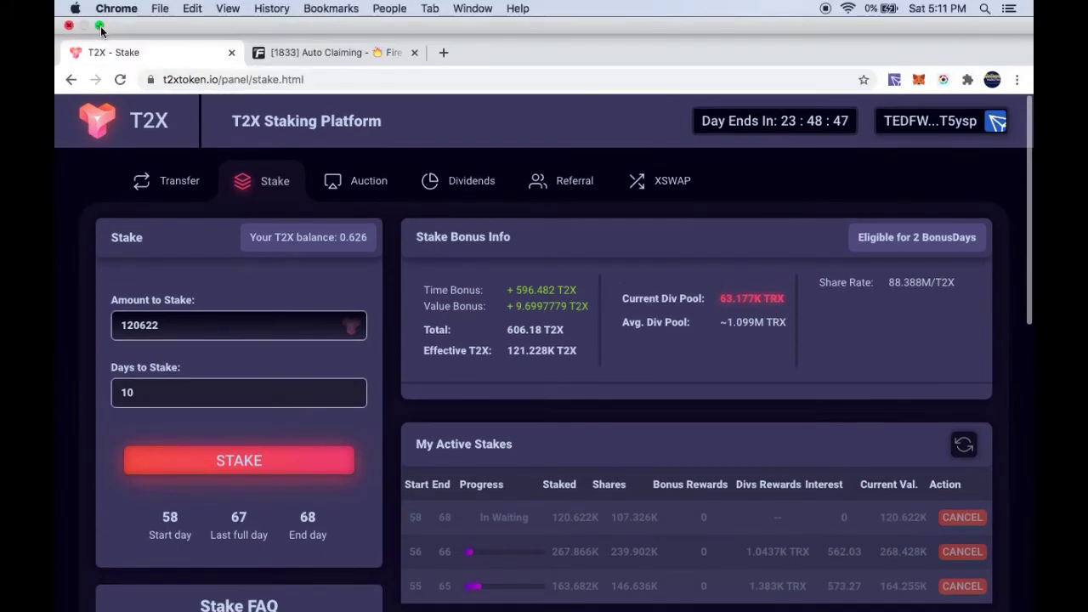
left_click(101, 26)
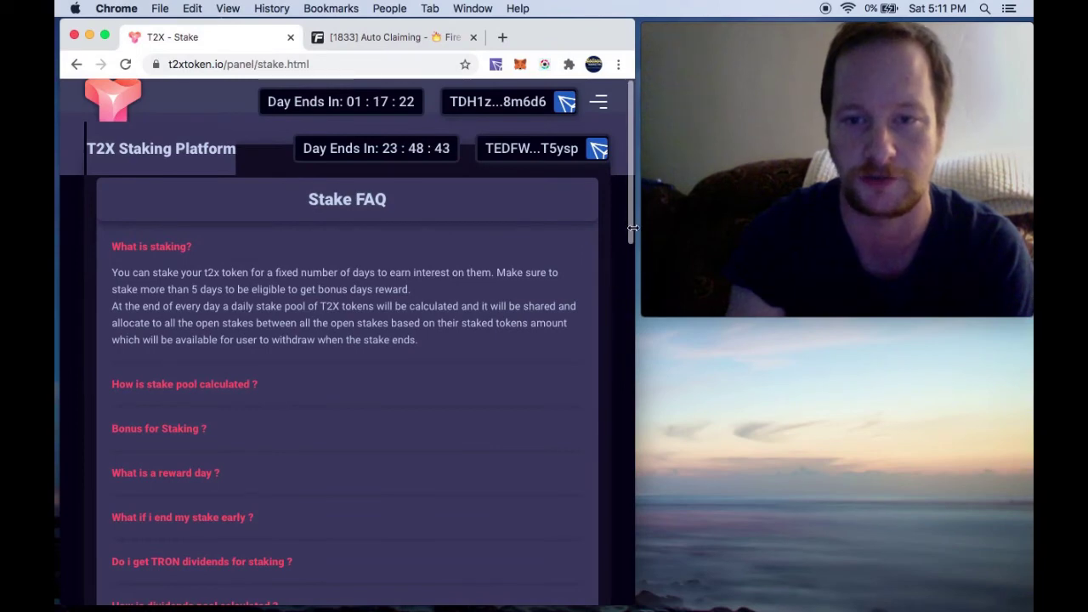
left_click_drag(630, 225, 624, 304)
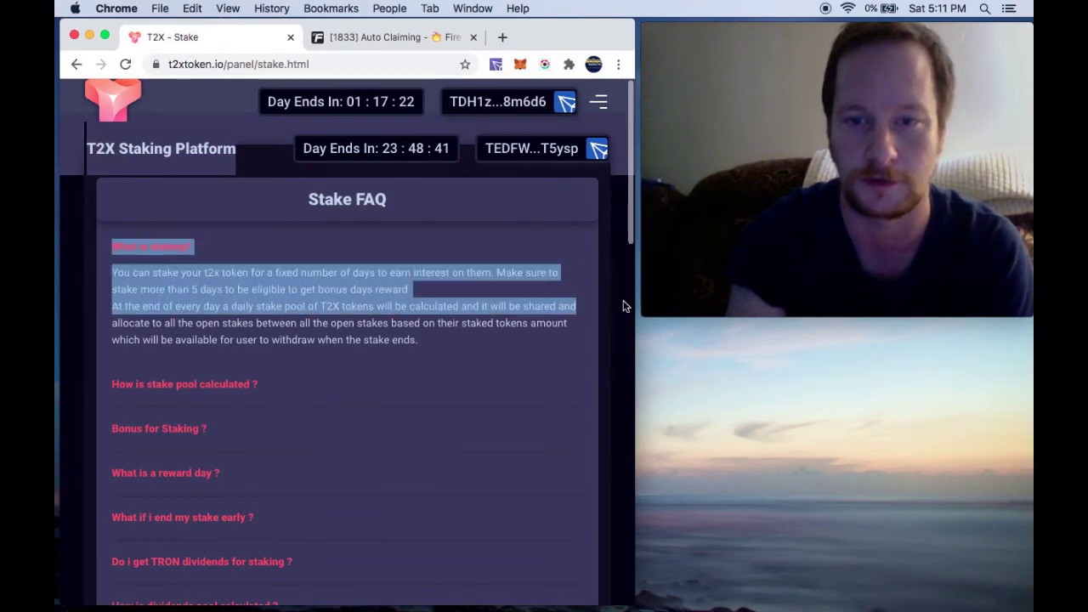
left_click(625, 306)
scroll(625, 306, "down", 3)
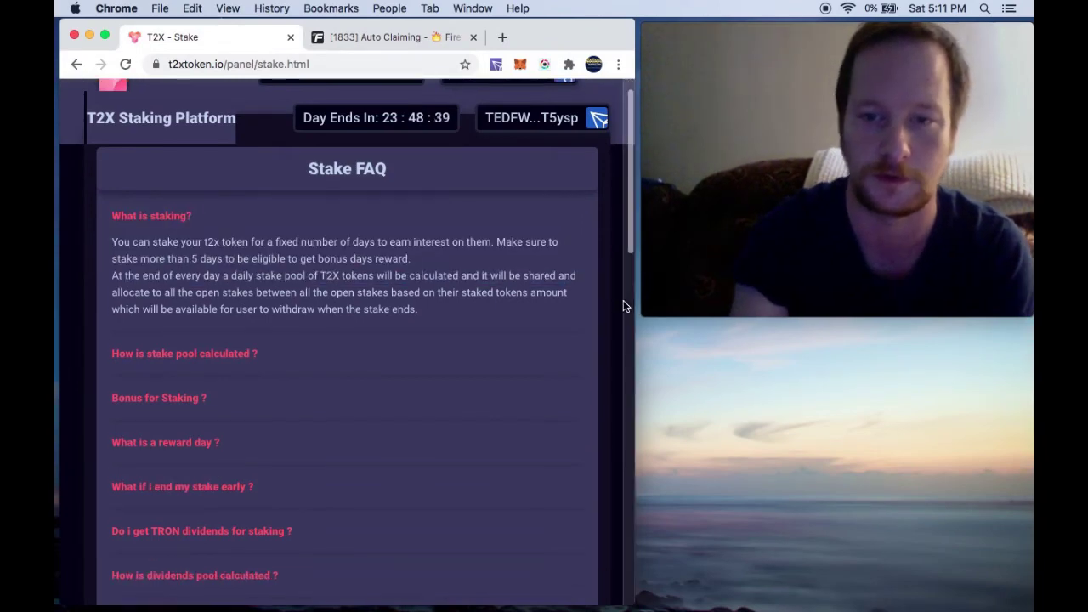
scroll(624, 305, "down", 10)
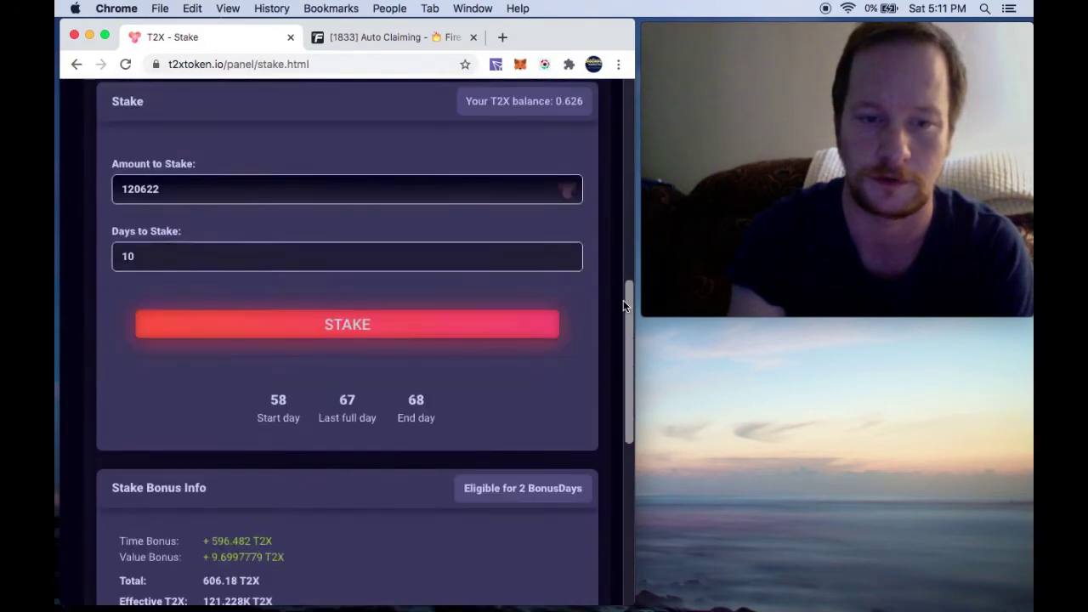
scroll(624, 300, "down", 4)
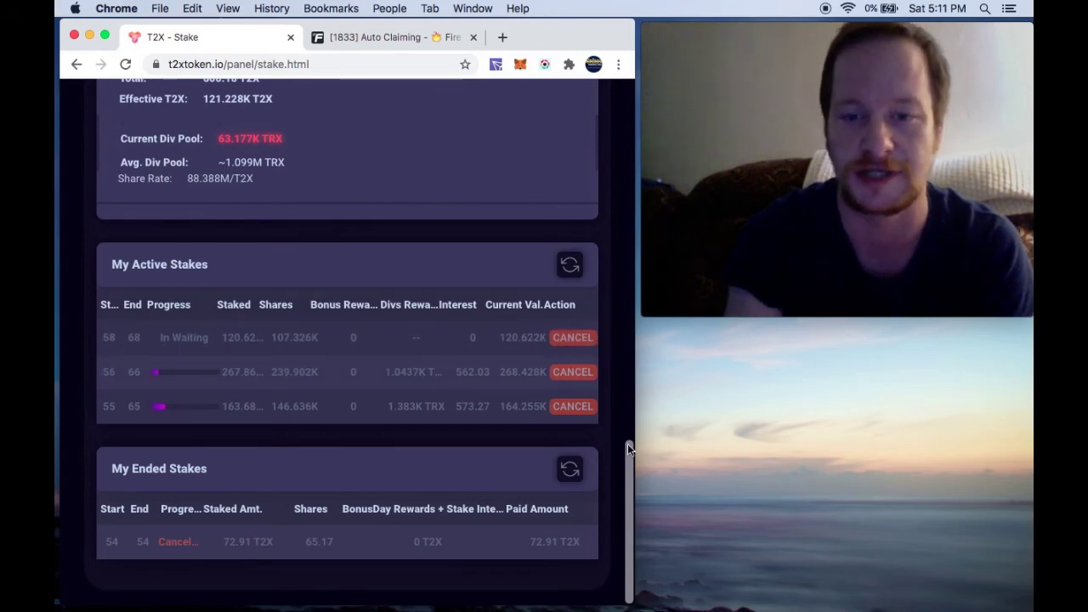
left_click_drag(630, 459, 642, 316)
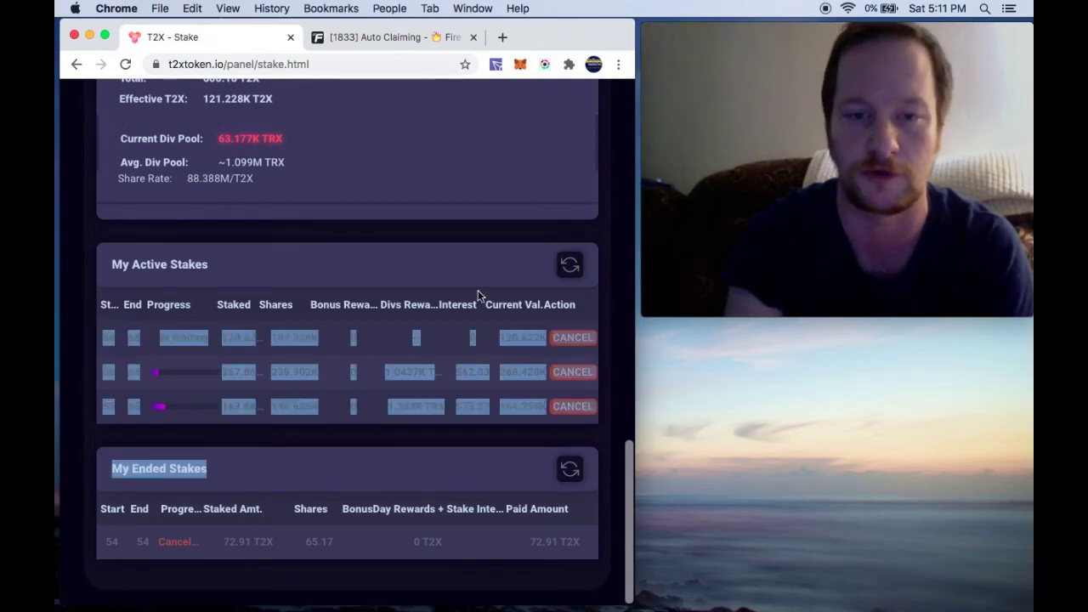
left_click(442, 265)
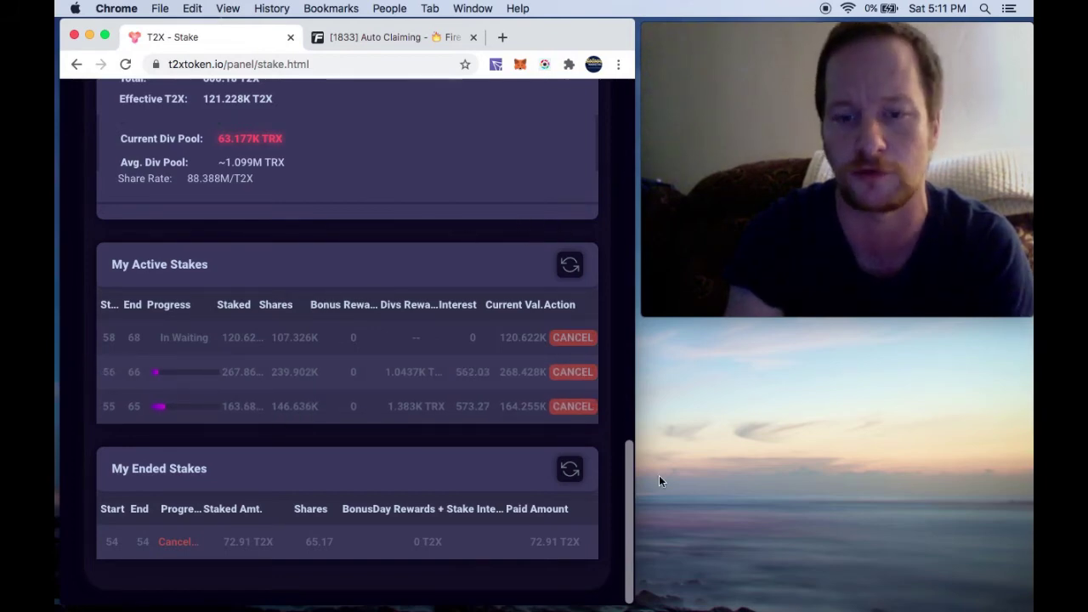
left_click_drag(629, 479, 530, 186)
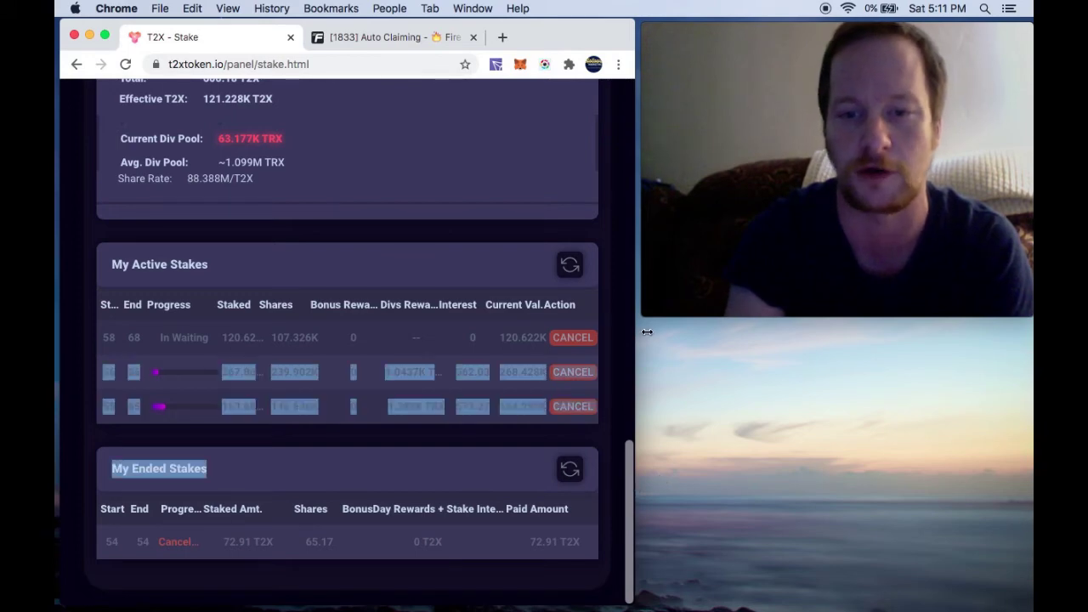
left_click(530, 186)
scroll(529, 186, "up", 1)
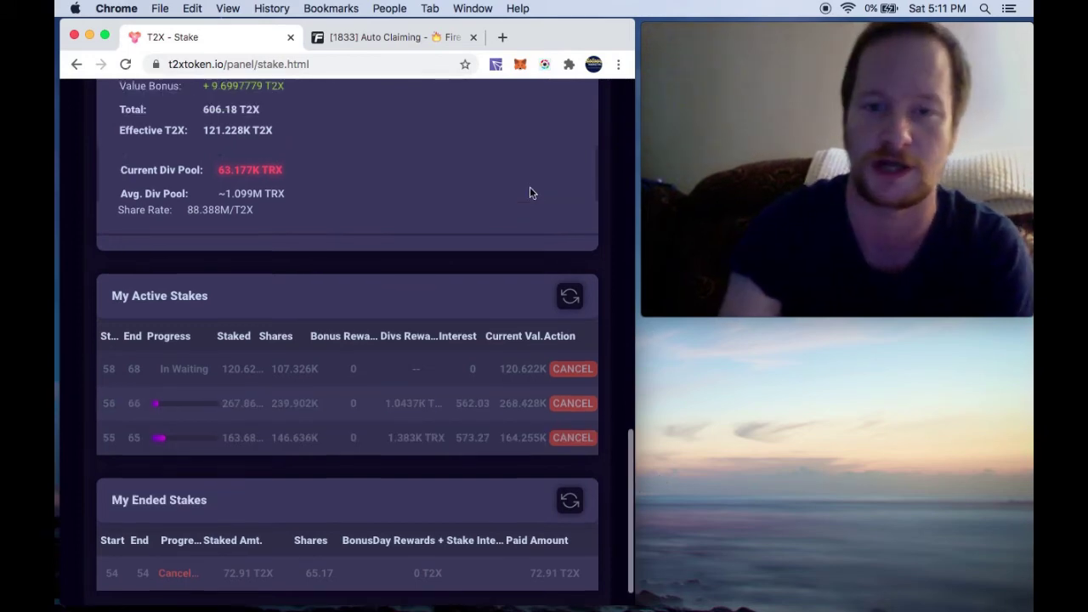
scroll(530, 193, "up", 10)
scroll(529, 193, "up", 10)
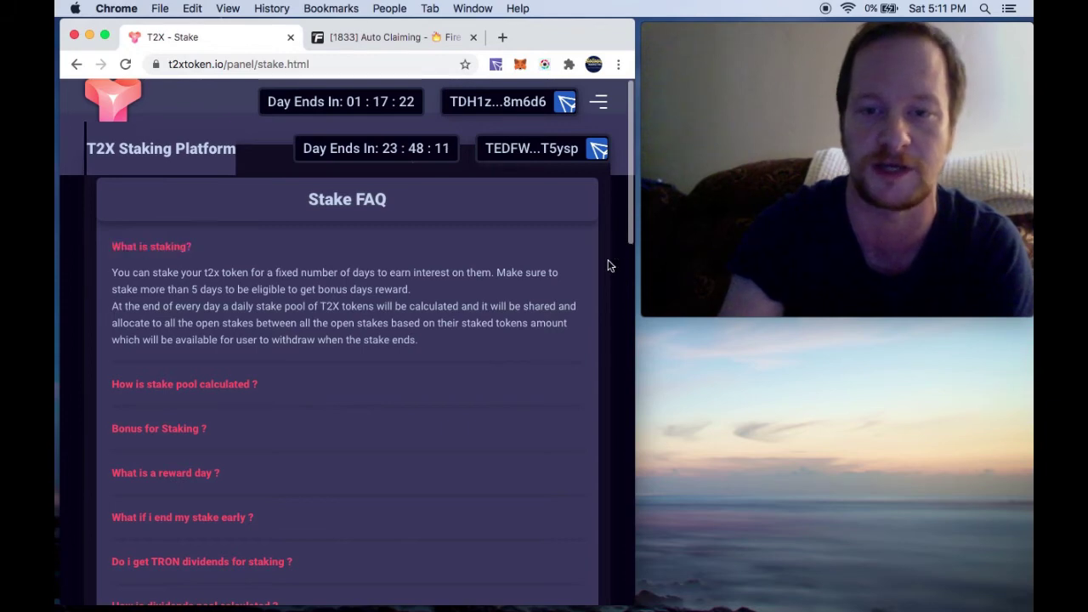
scroll(609, 266, "down", 1)
scroll(609, 266, "down", 10)
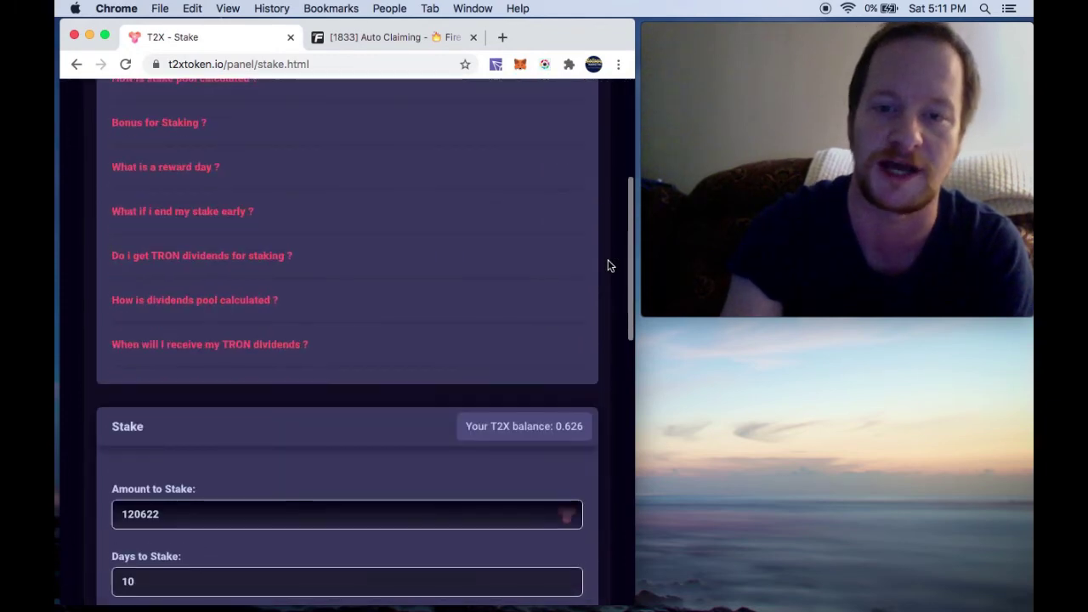
scroll(608, 266, "down", 5)
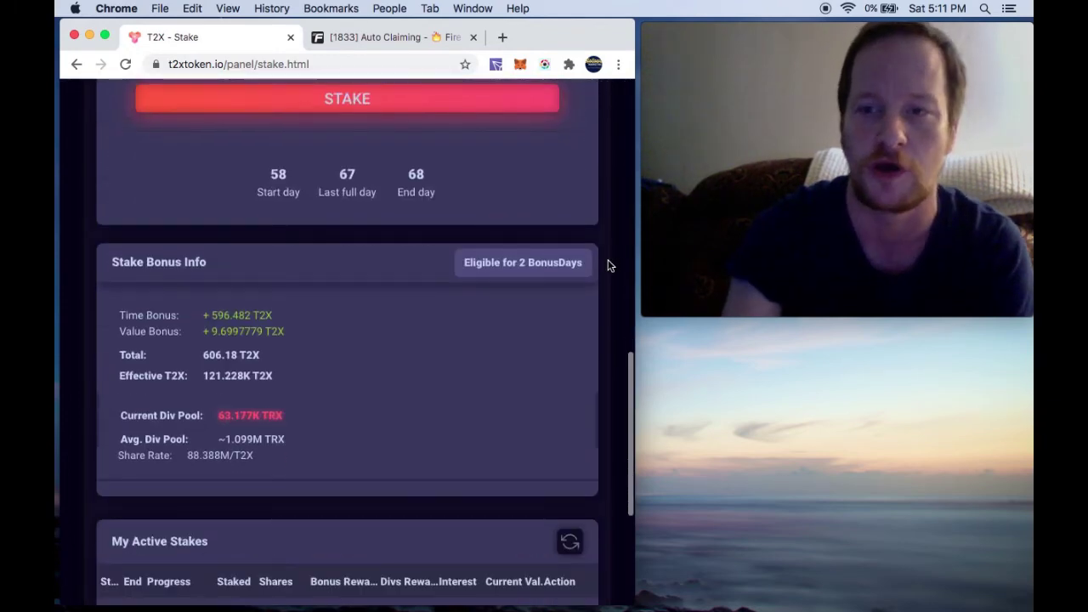
scroll(609, 266, "down", 2)
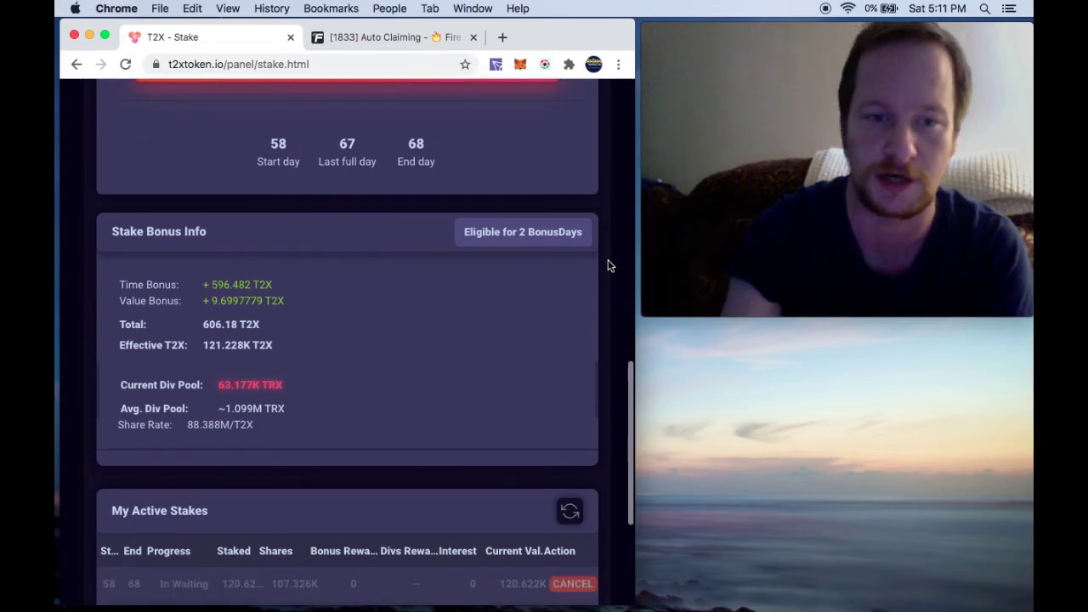
scroll(609, 266, "down", 3)
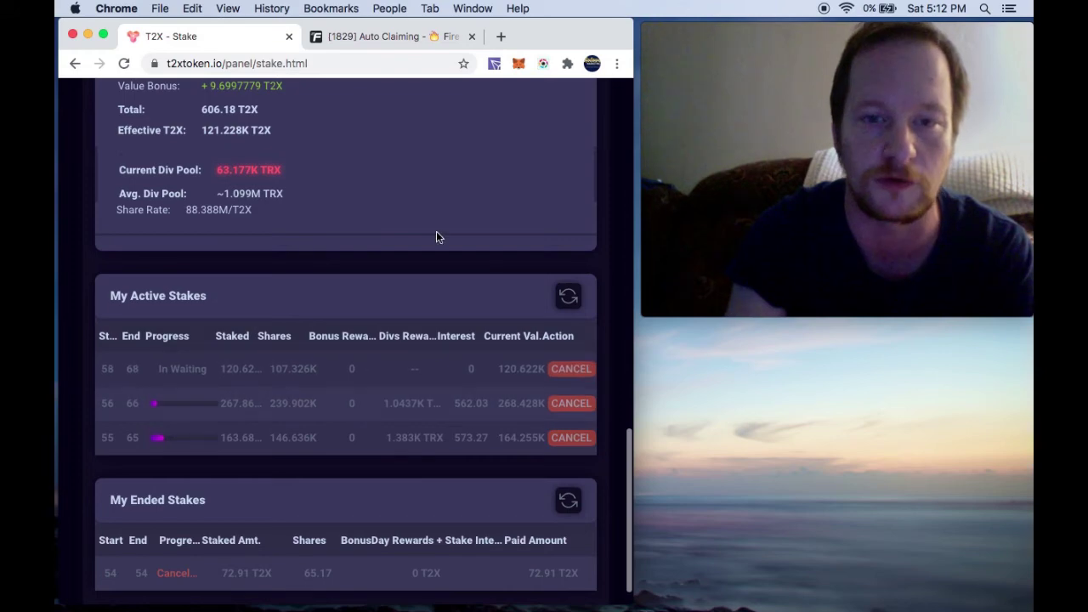
left_click(102, 34)
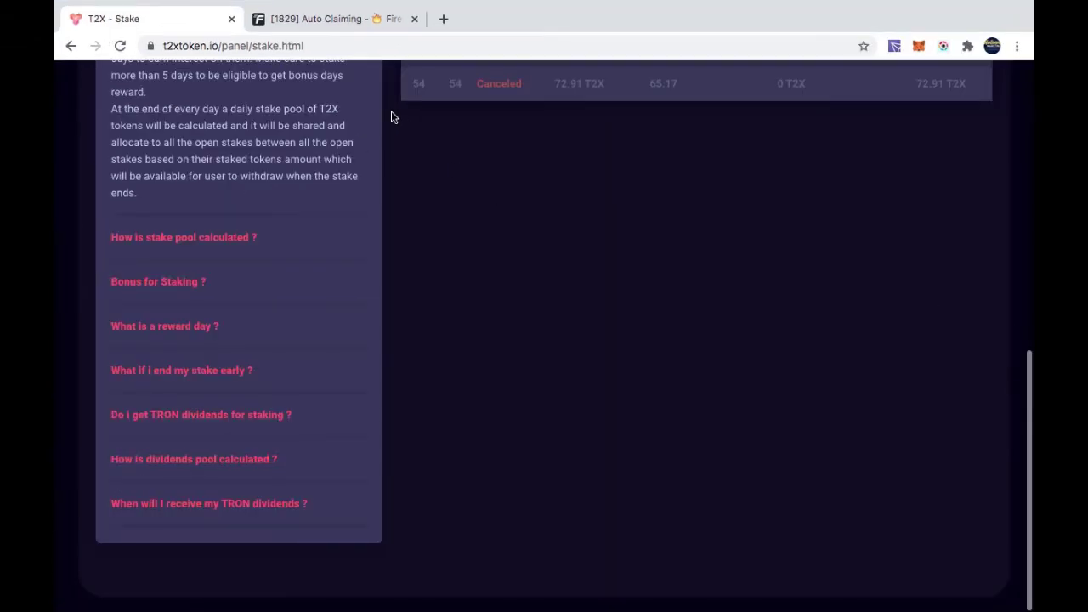
scroll(391, 116, "up", 5)
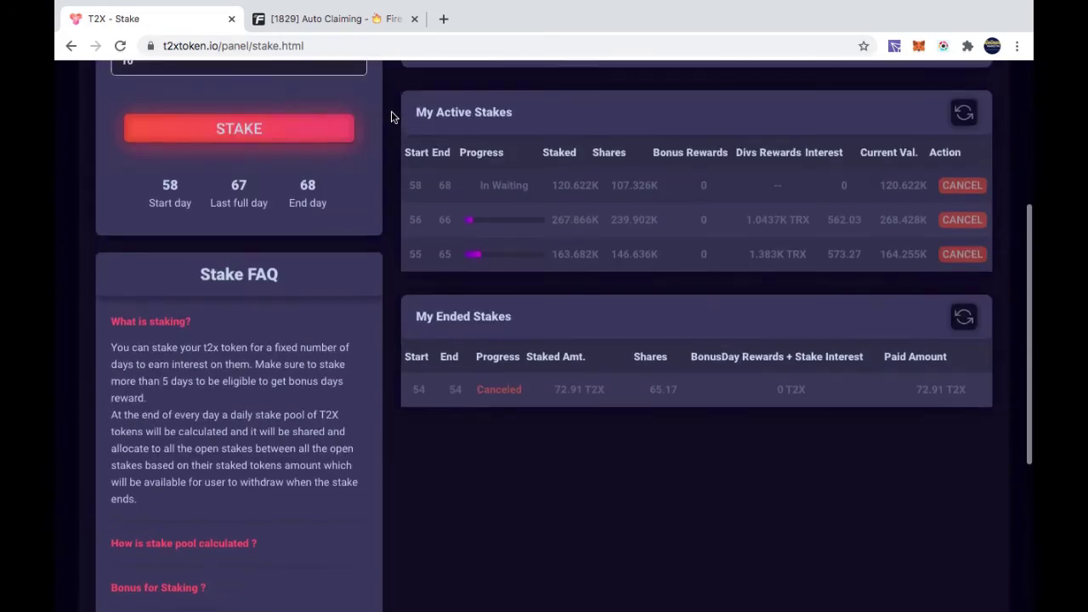
scroll(392, 117, "up", 5)
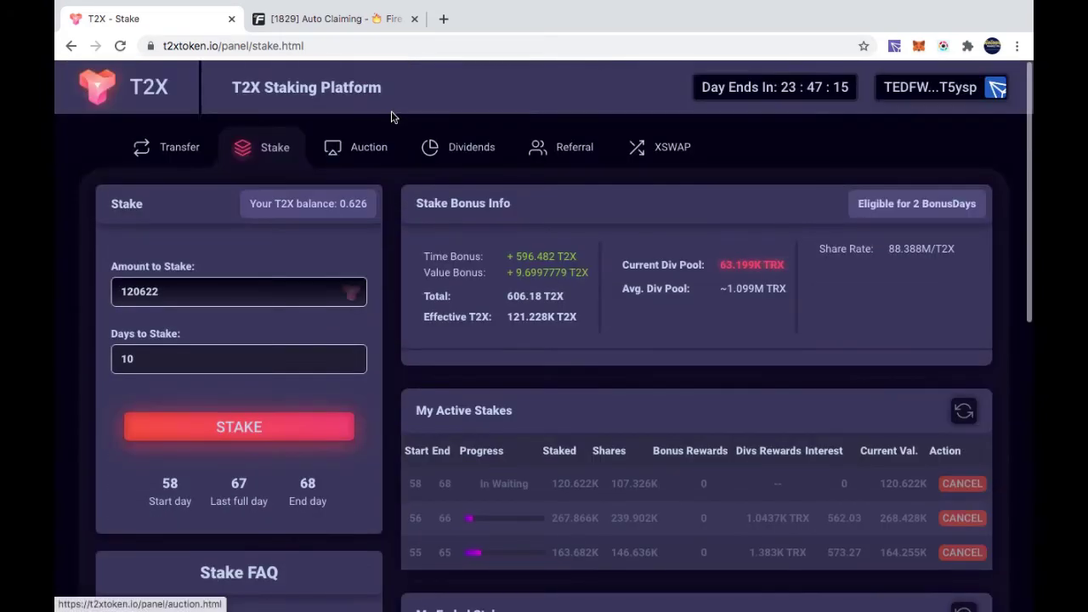
left_click(370, 154)
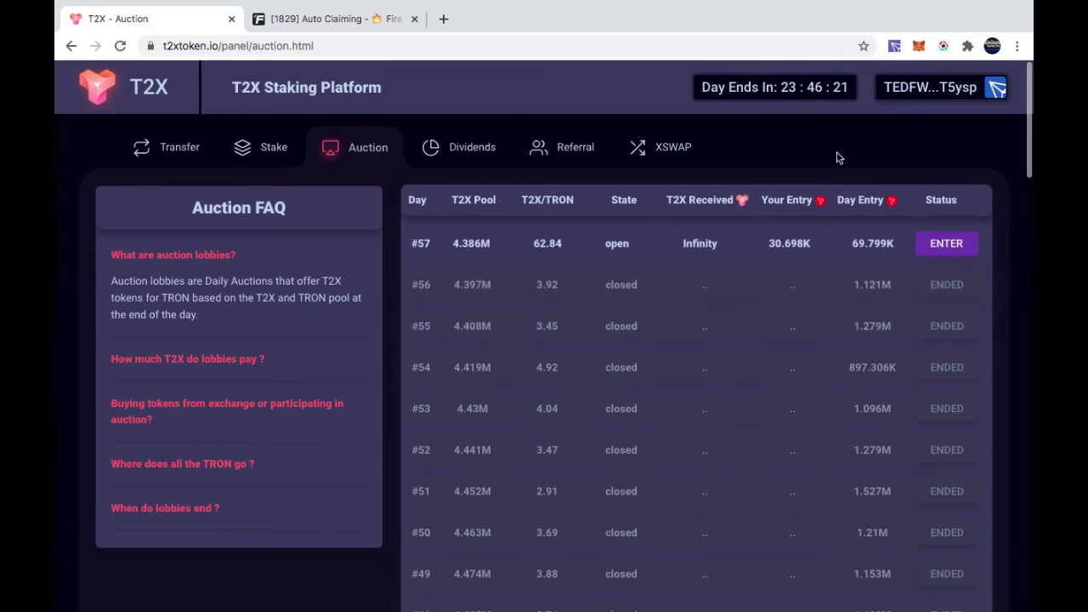
left_click(896, 46)
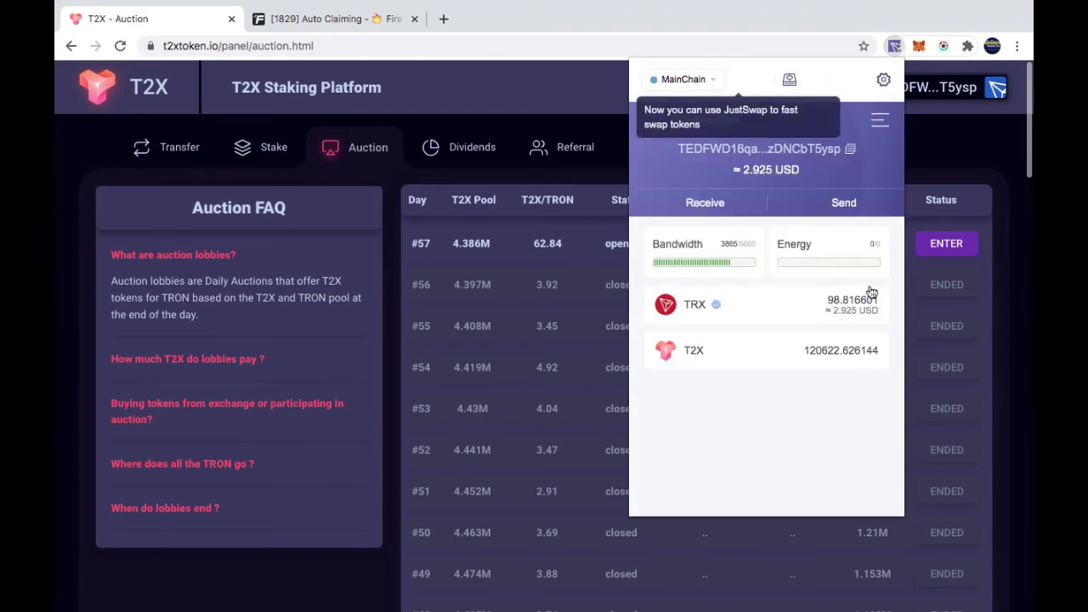
left_click(587, 180)
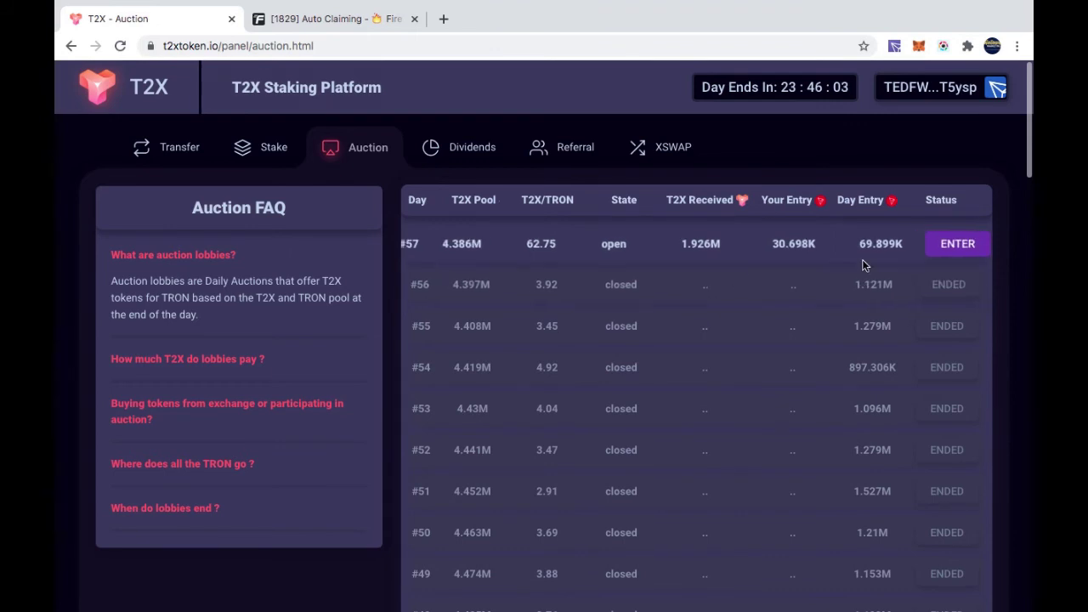
- Go to the Stake tab and reload the staking page
left_click(269, 153)
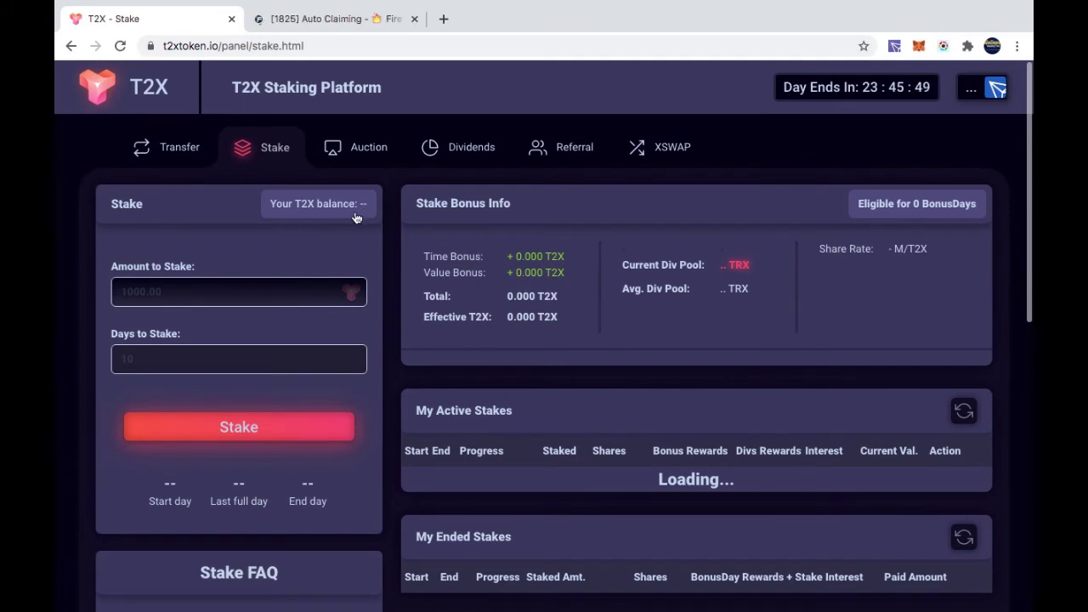
key("super+r")
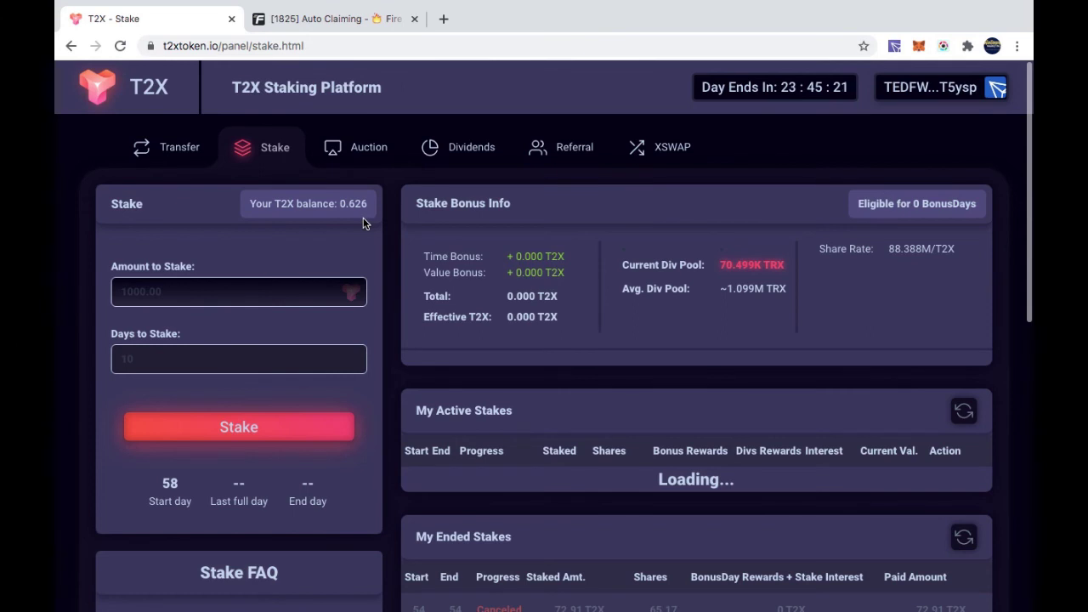
left_click(234, 292)
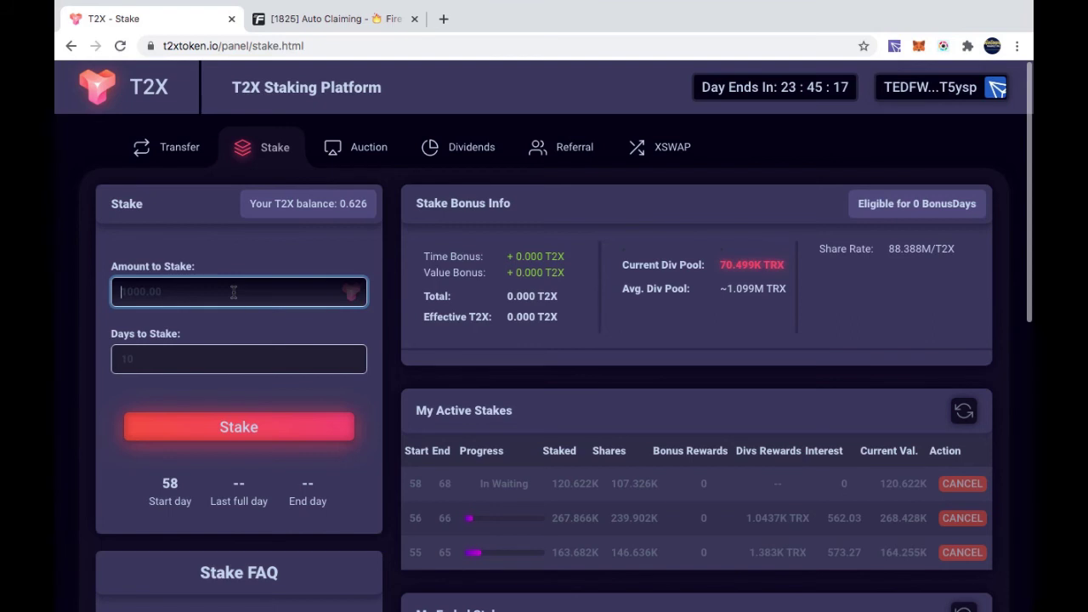
left_click(204, 360)
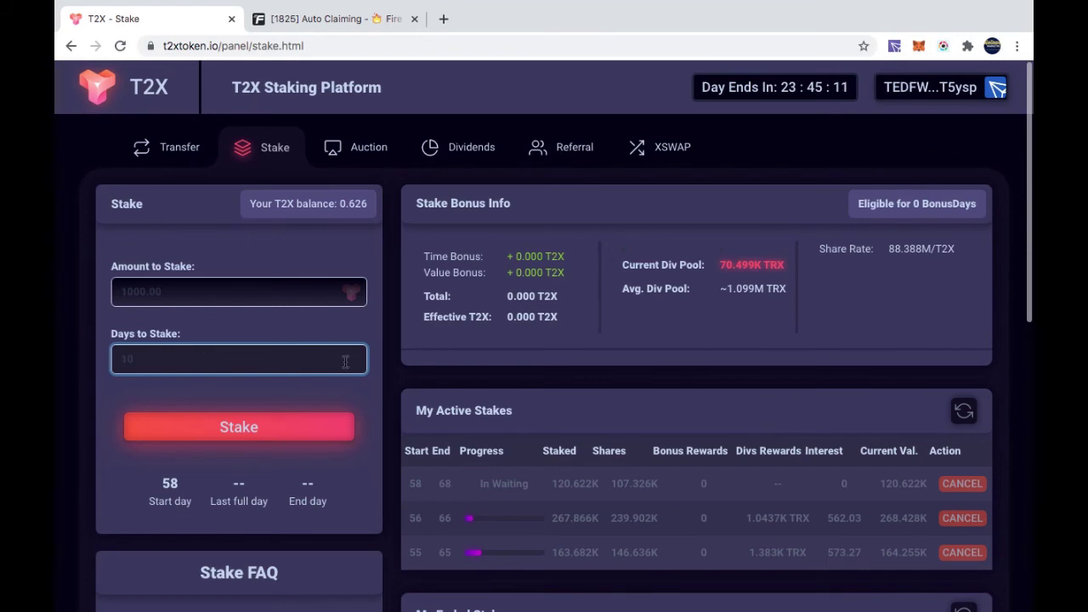
left_click(390, 360)
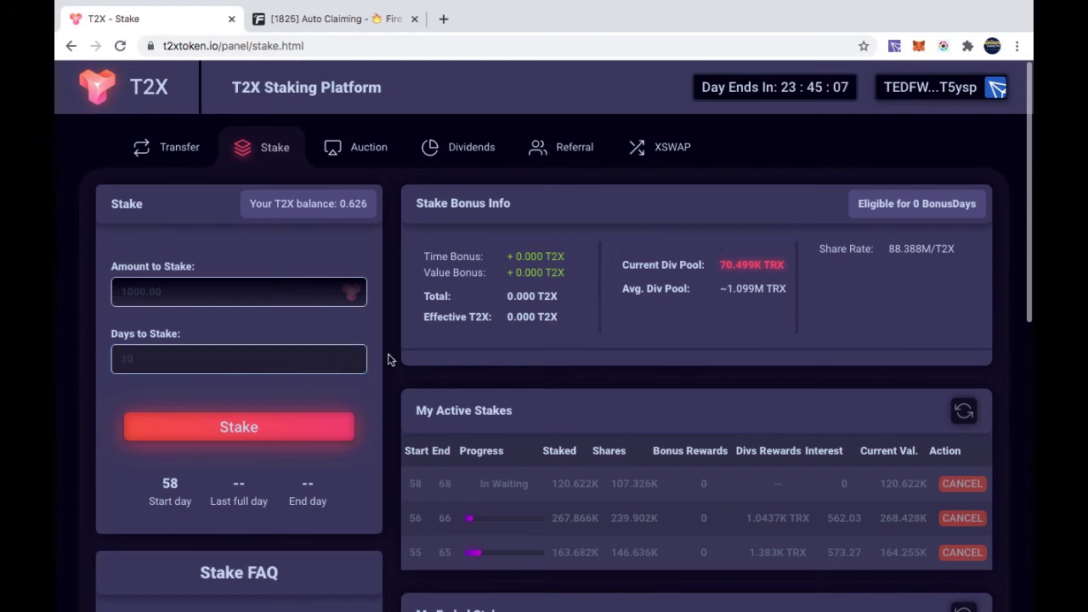
- Enter 1000000 T2X as the amount and 10 as the days to stake
left_click(214, 292)
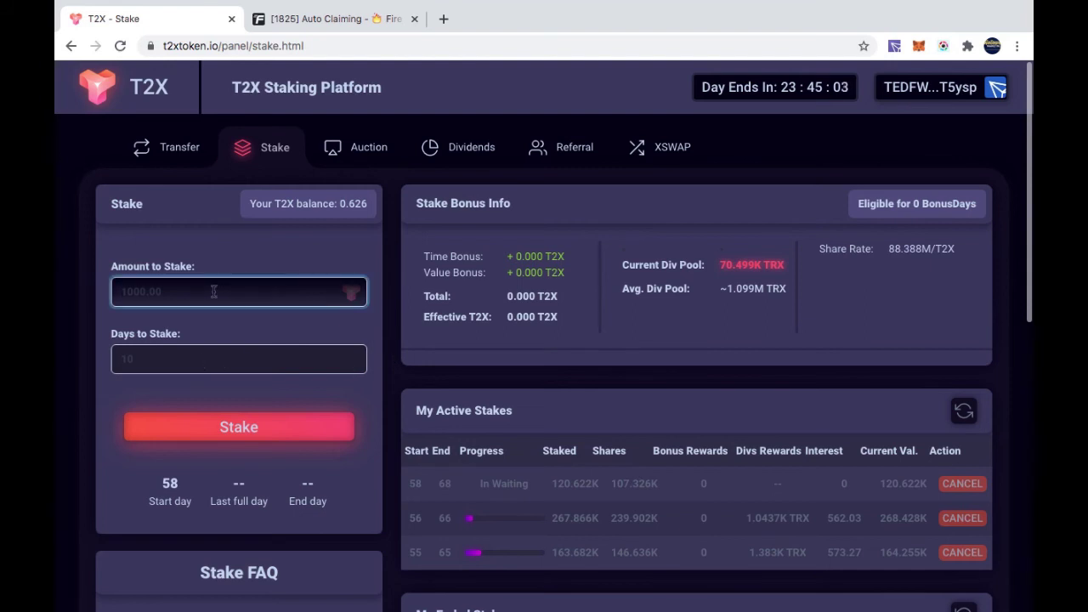
type("100")
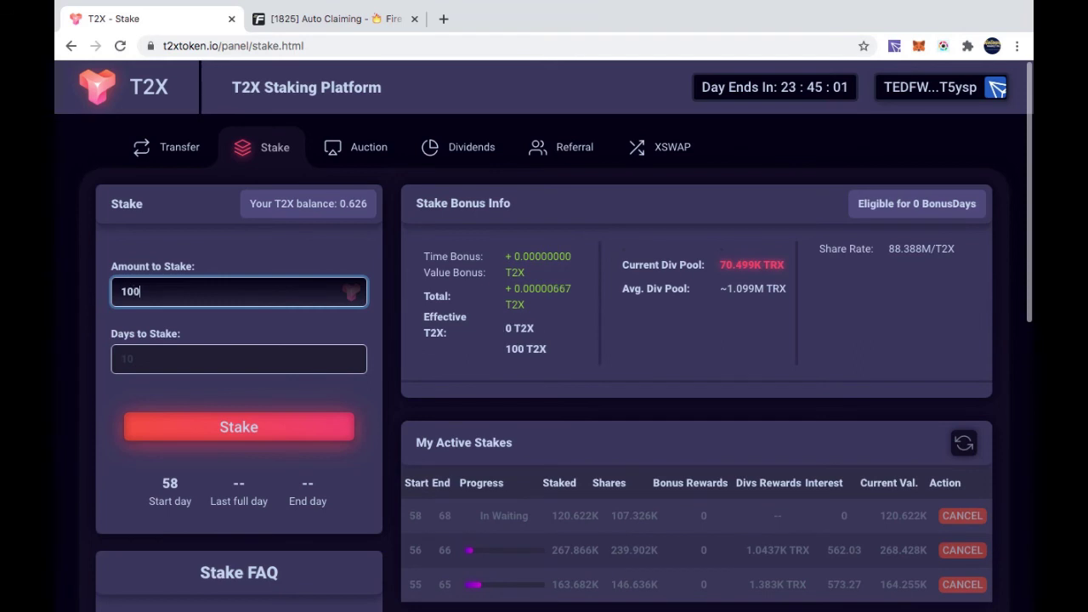
type("000")
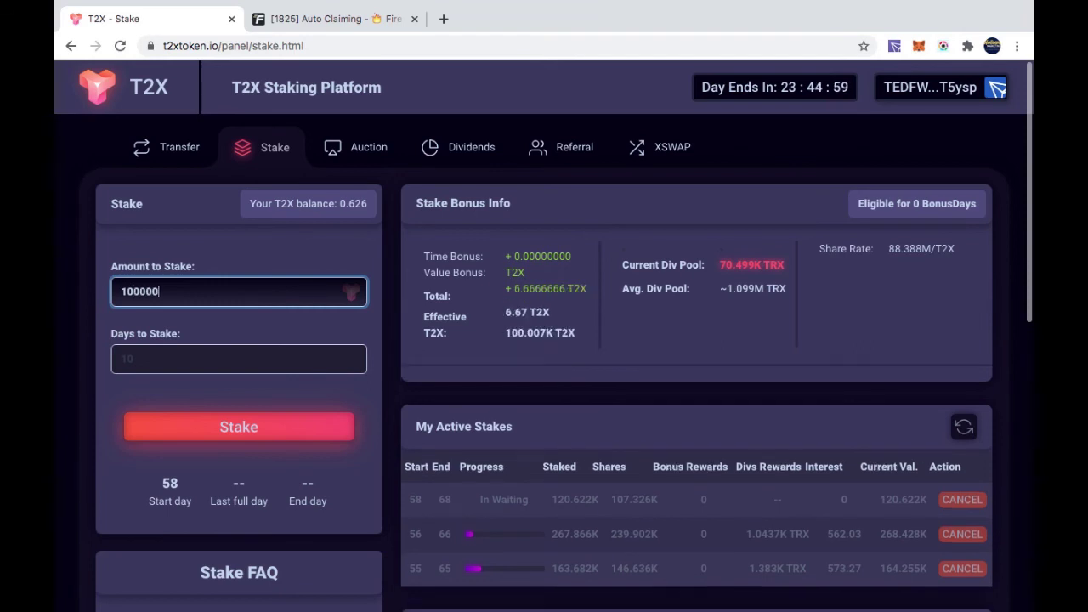
type("0")
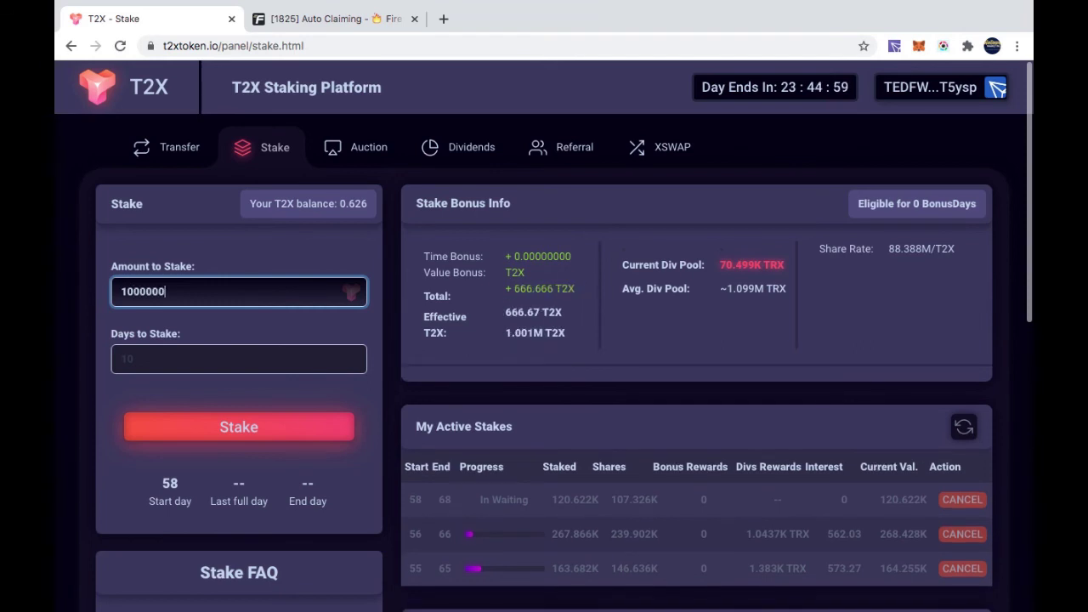
left_click(168, 359)
type("100")
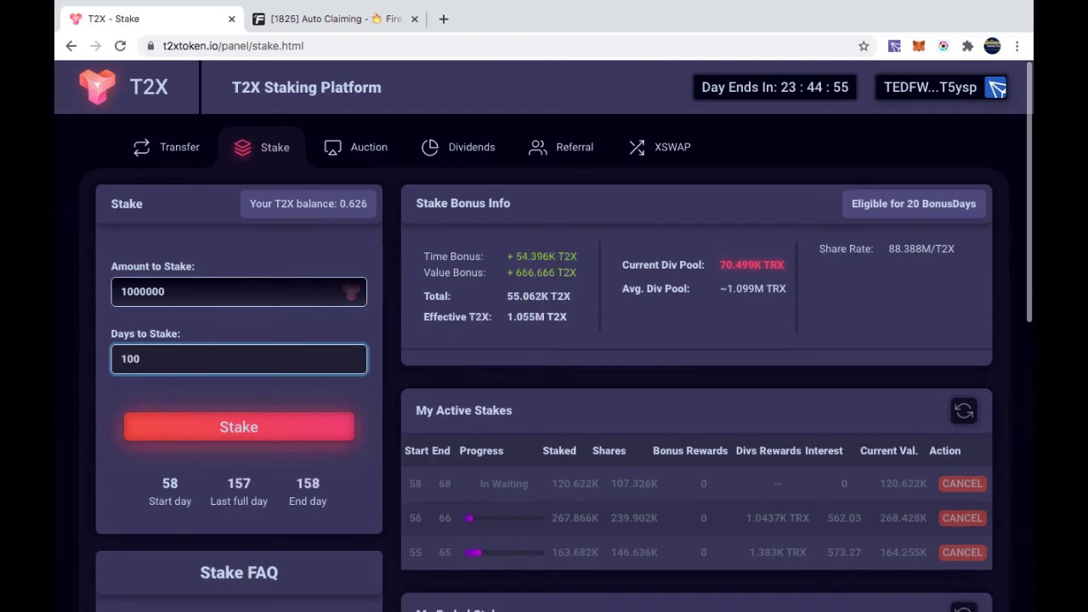
key("BackSpace")
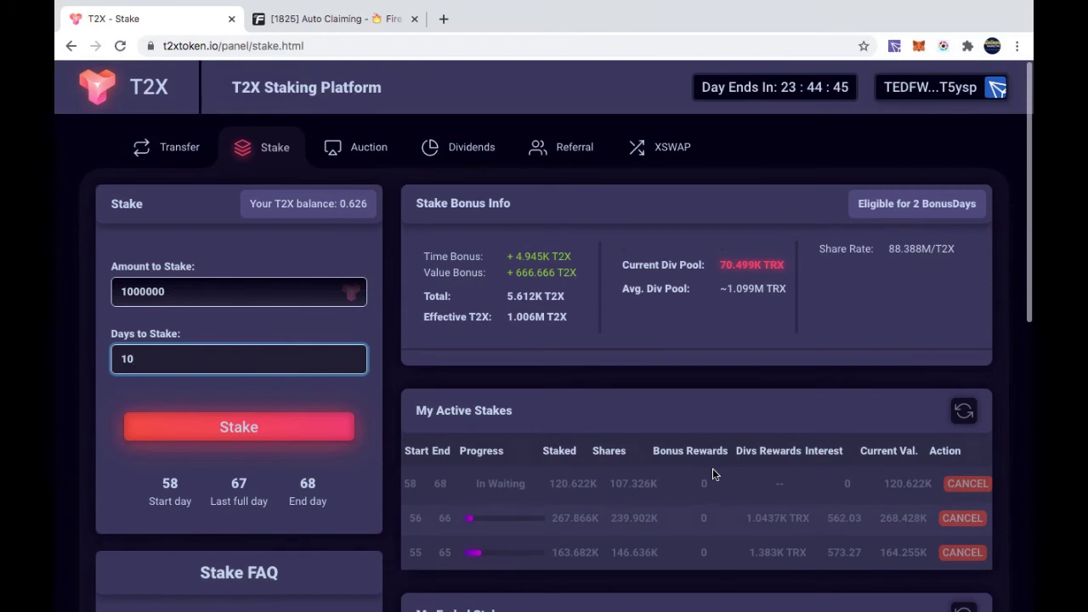
mouse_move(120, 4)
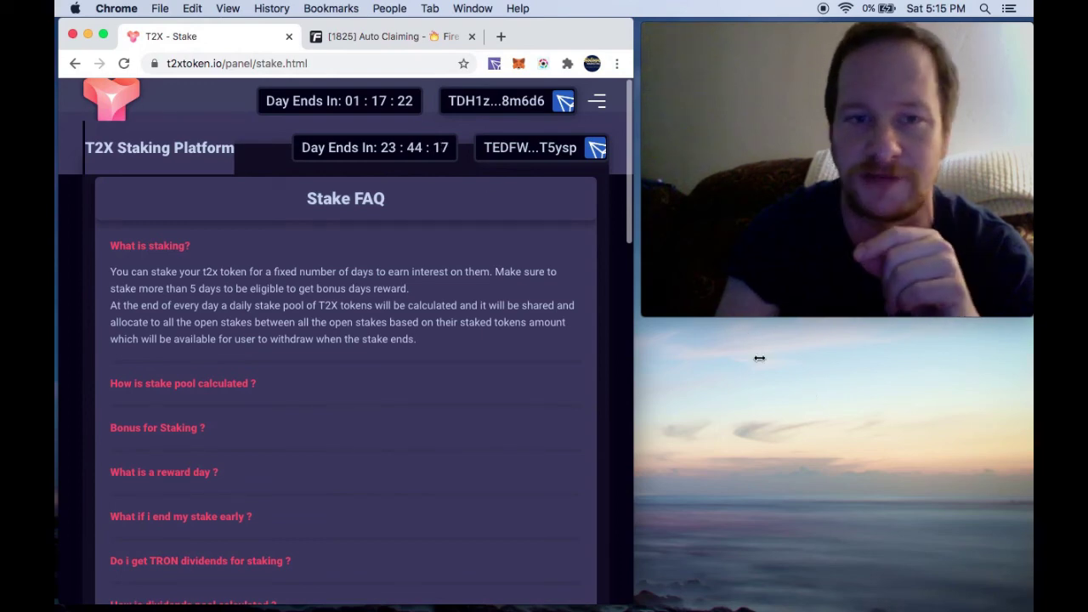
left_click(103, 36)
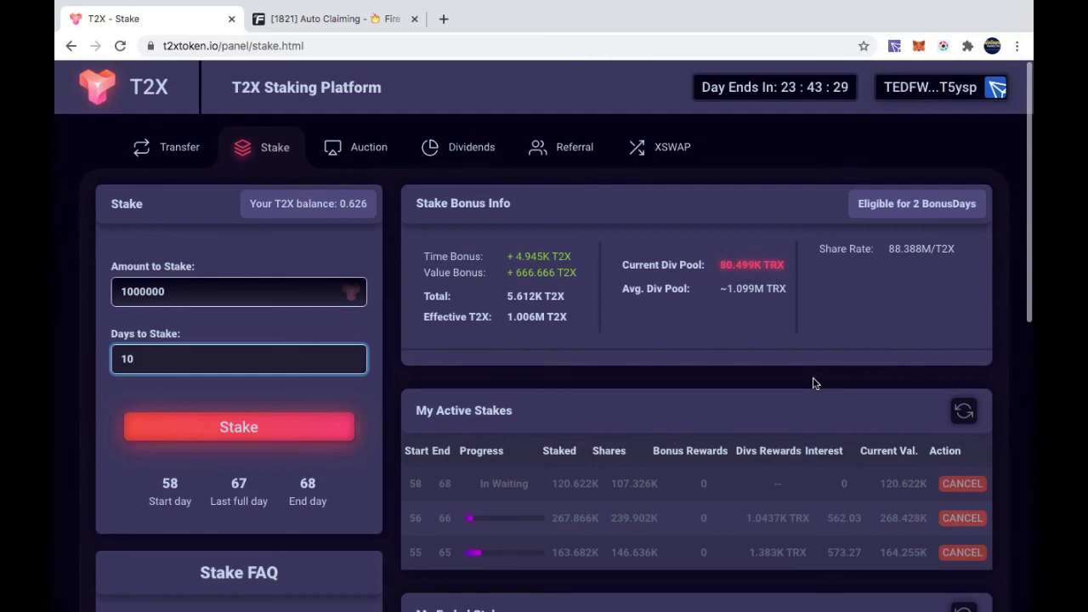
- Take Chrome out of full screen so it sits beside the webcam preview
mouse_move(478, 3)
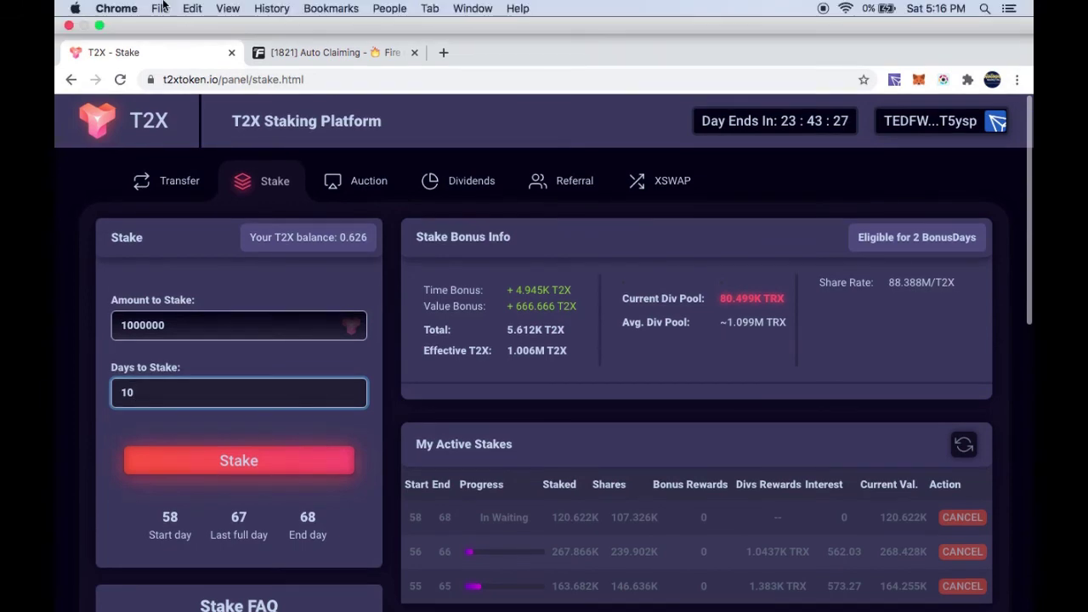
left_click(101, 27)
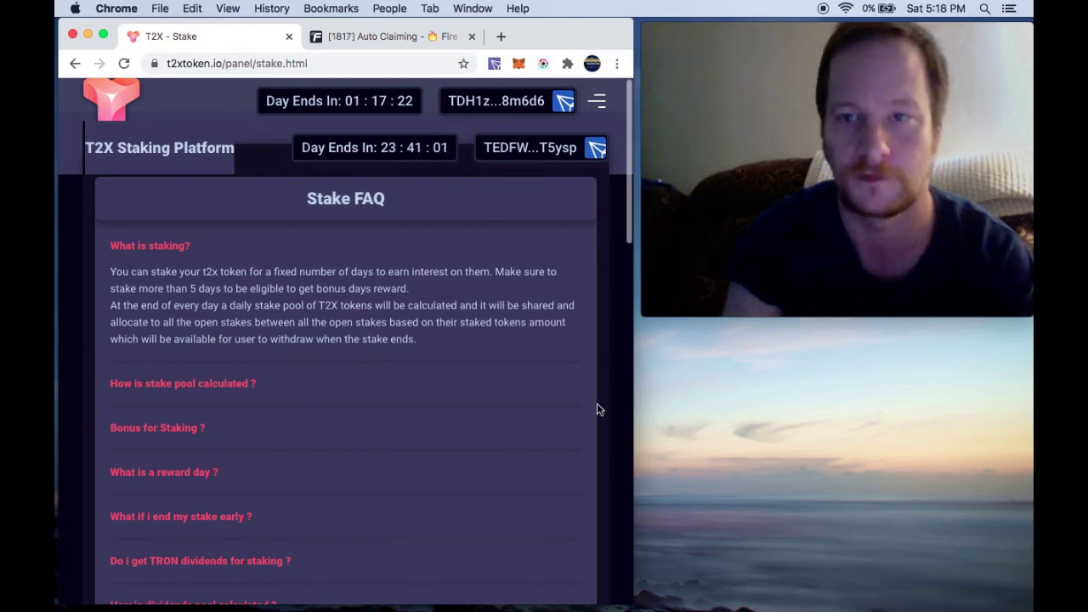
- Enlarge the QuickTime webcam preview to cover most of the screen, shifted slightly left
mouse_move(644, 315)
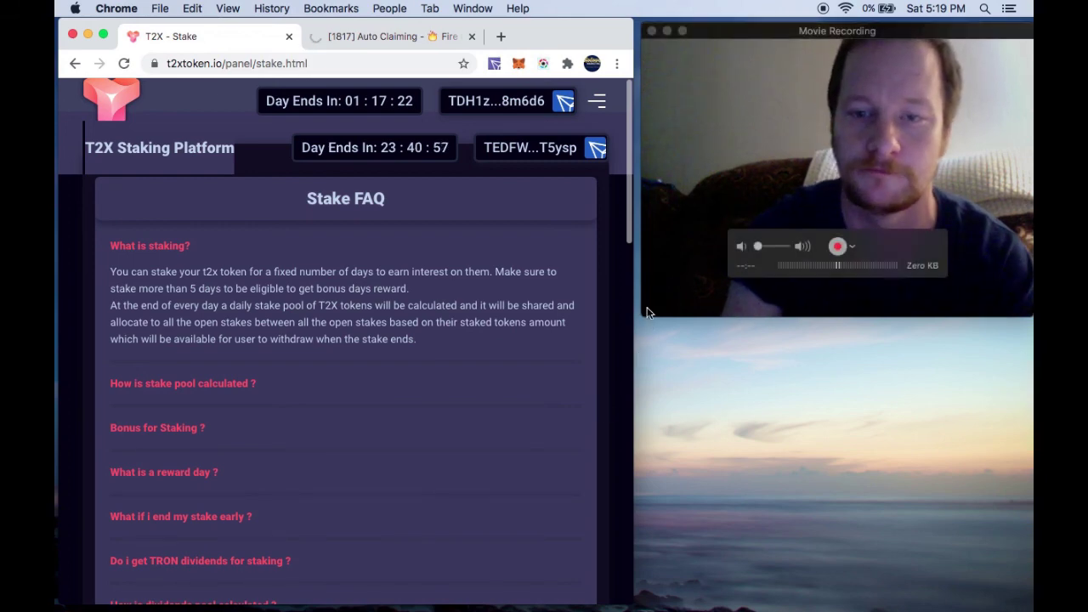
left_click(653, 311)
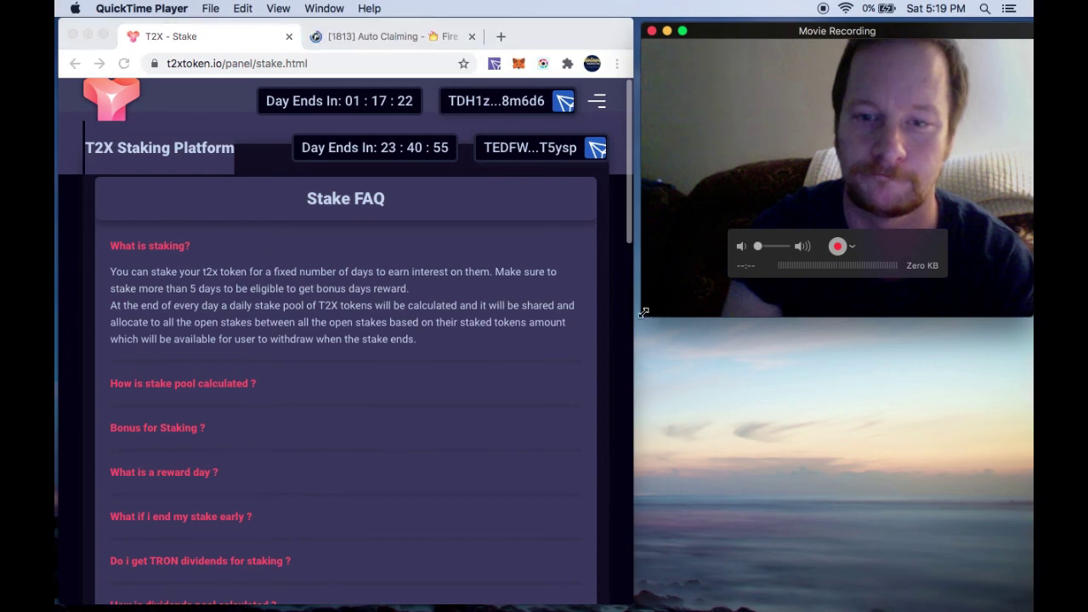
left_click_drag(644, 312, 252, 609)
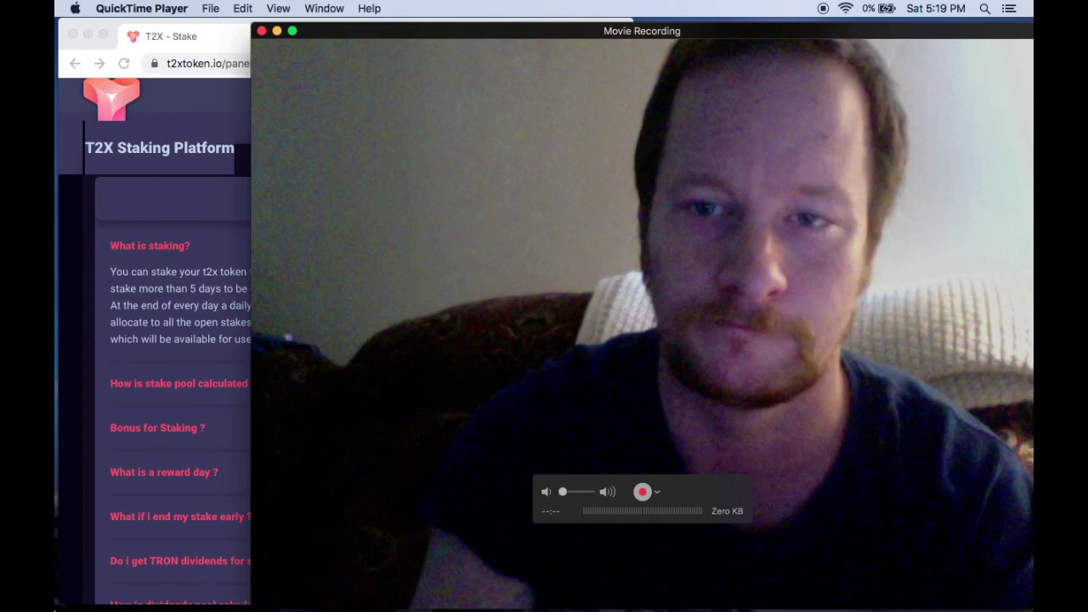
left_click_drag(671, 43, 597, 35)
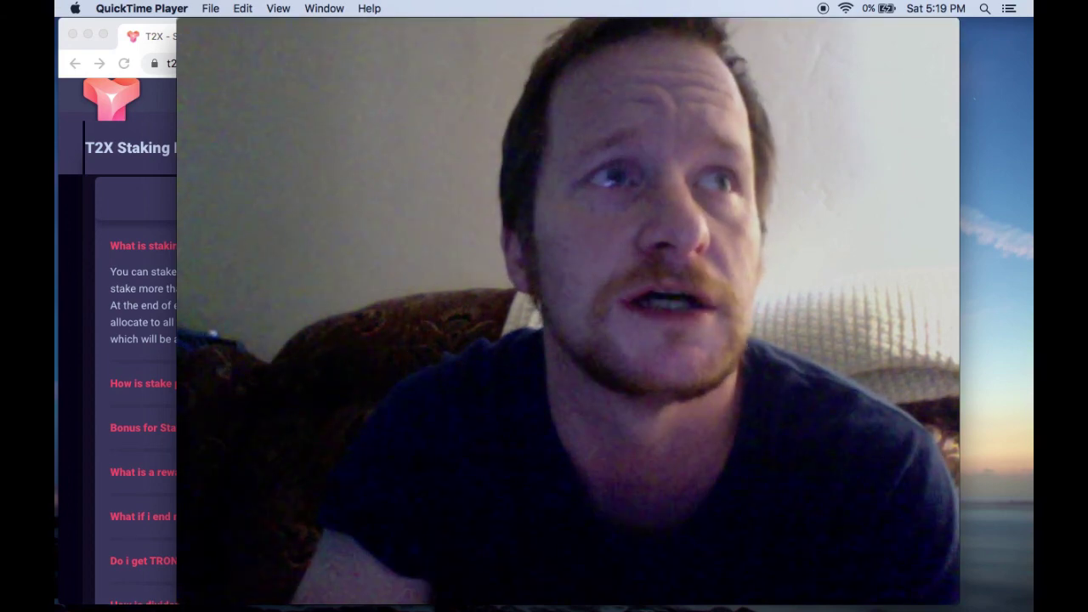
mouse_move(579, 116)
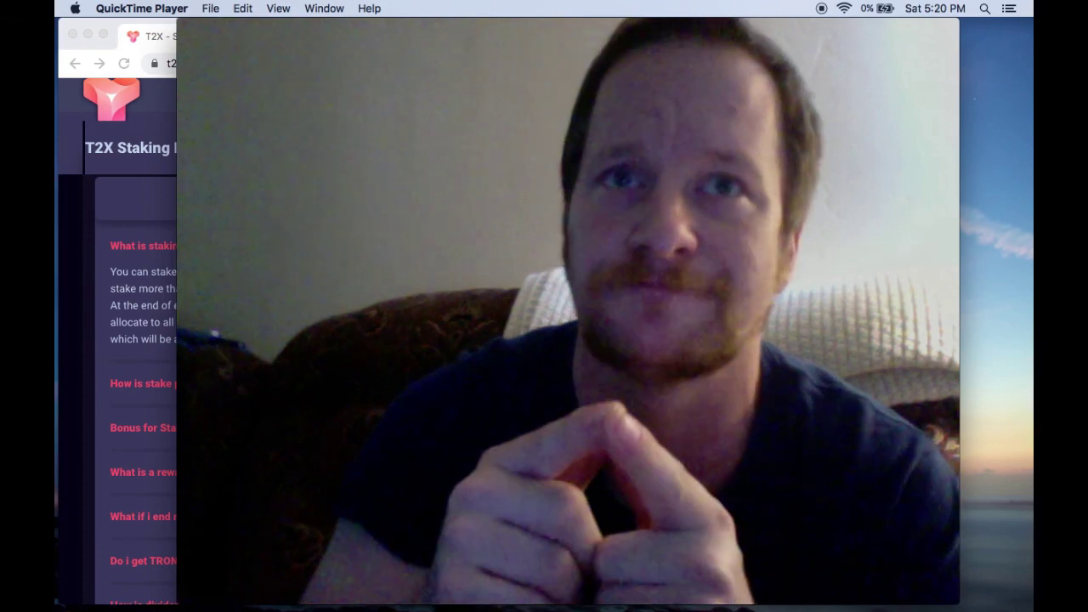
mouse_move(705, 97)
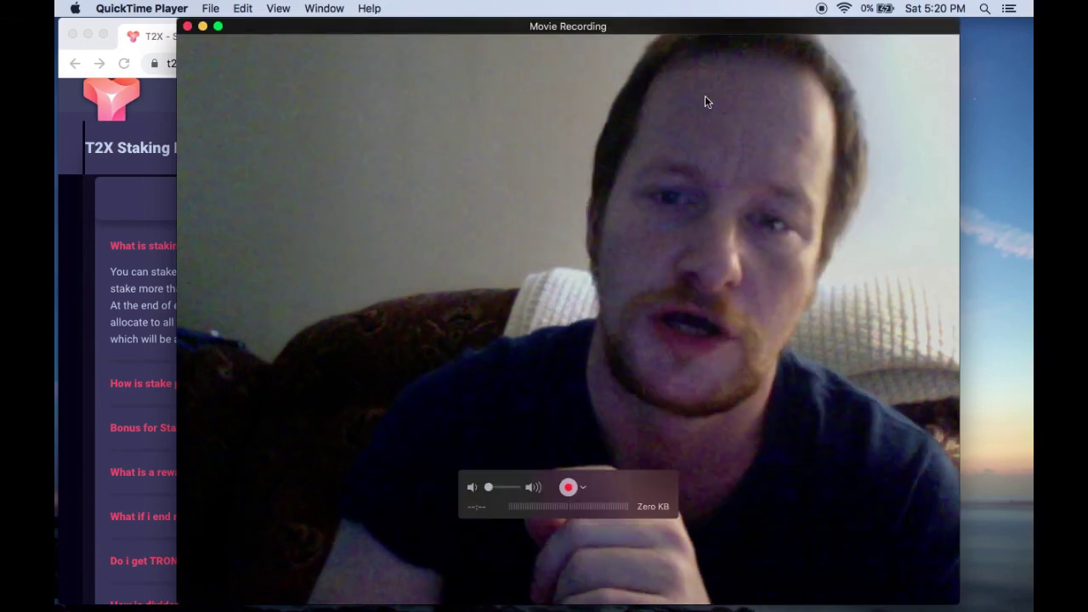